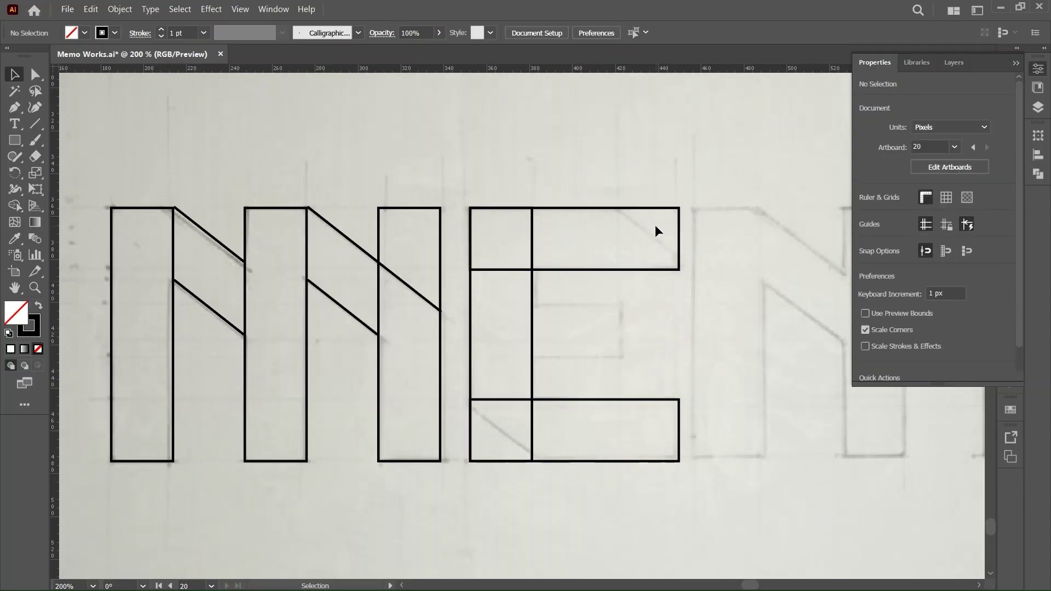
Shorten the E's middle arm to match the sketch.
left_click_drag(679, 365, 622, 347)
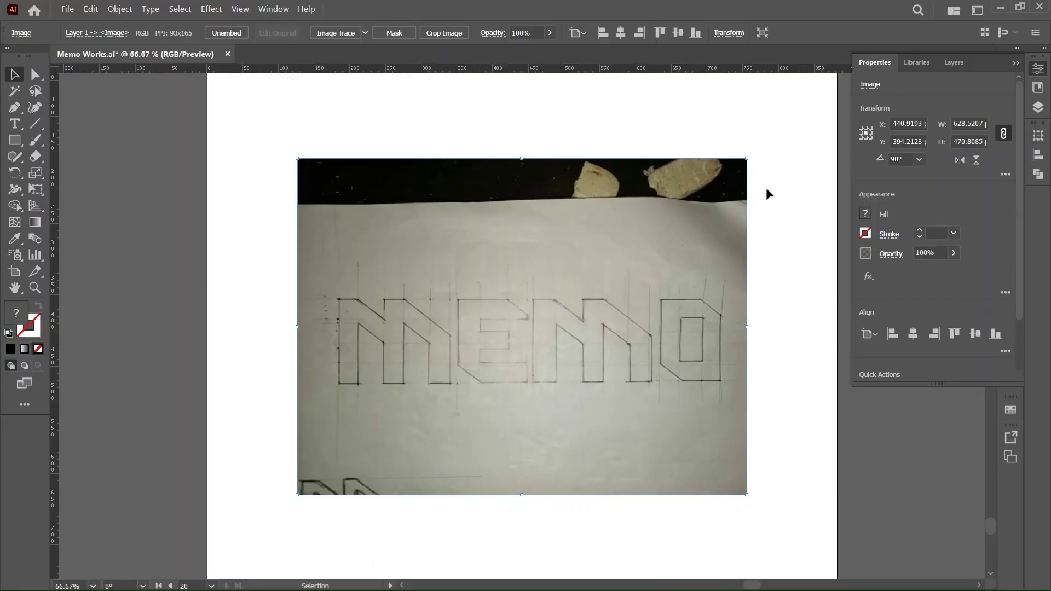
Set the sketch photo's opacity to 50%.
left_click(776, 193)
left_click(739, 186)
left_click(526, 33)
type("50")
key("Return")
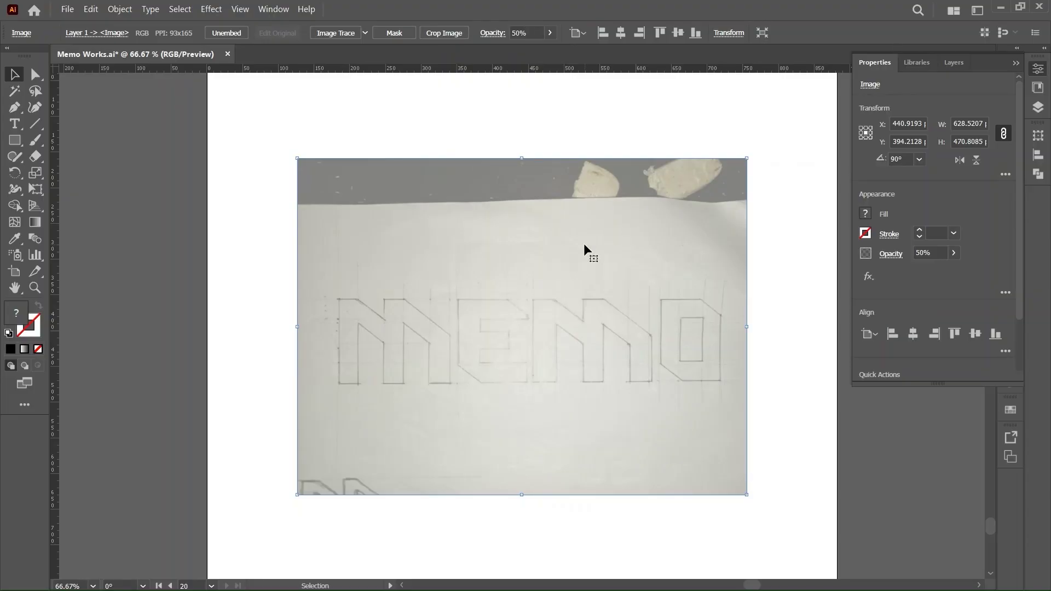
Draw an unfilled, black-stroked rectangle over the first M's left stem.
left_click(539, 140)
key("ctrl+1")
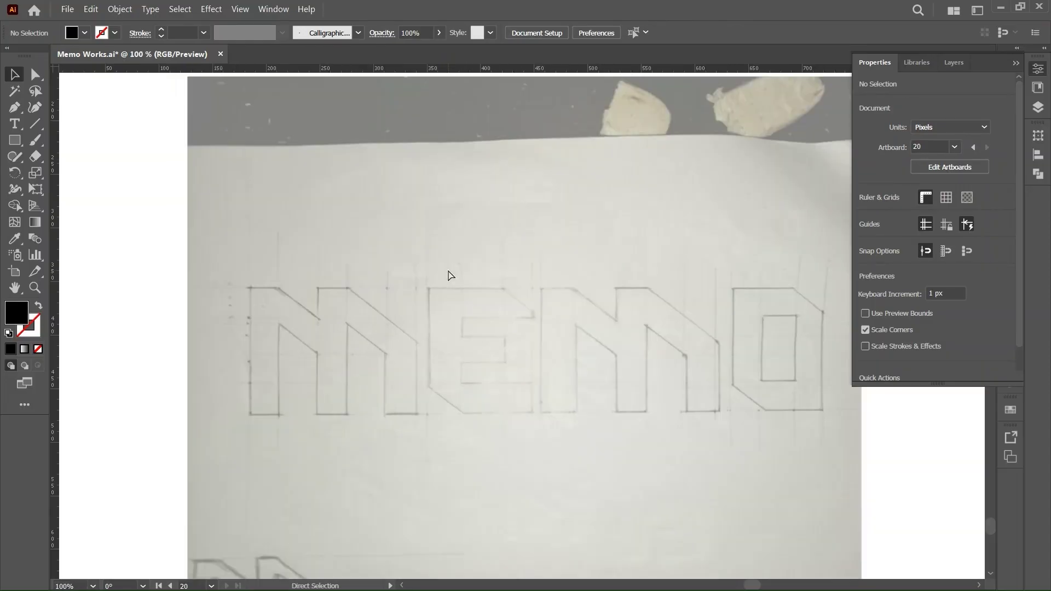
key("ctrl+plus")
scroll(345, 298, "down", 3)
scroll(345, 298, "left", 5)
key("d")
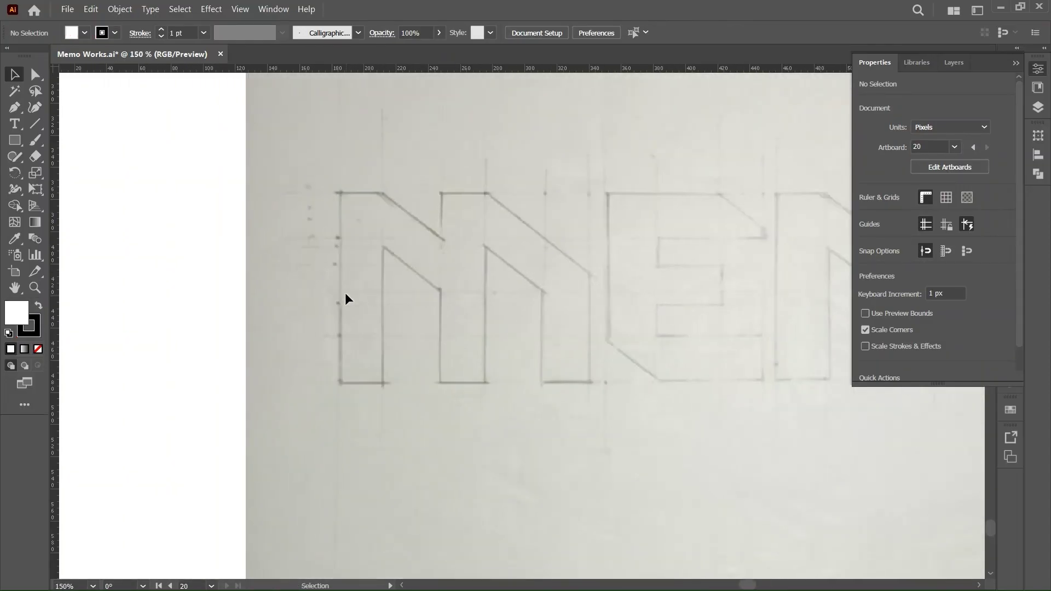
key("slash")
key("m")
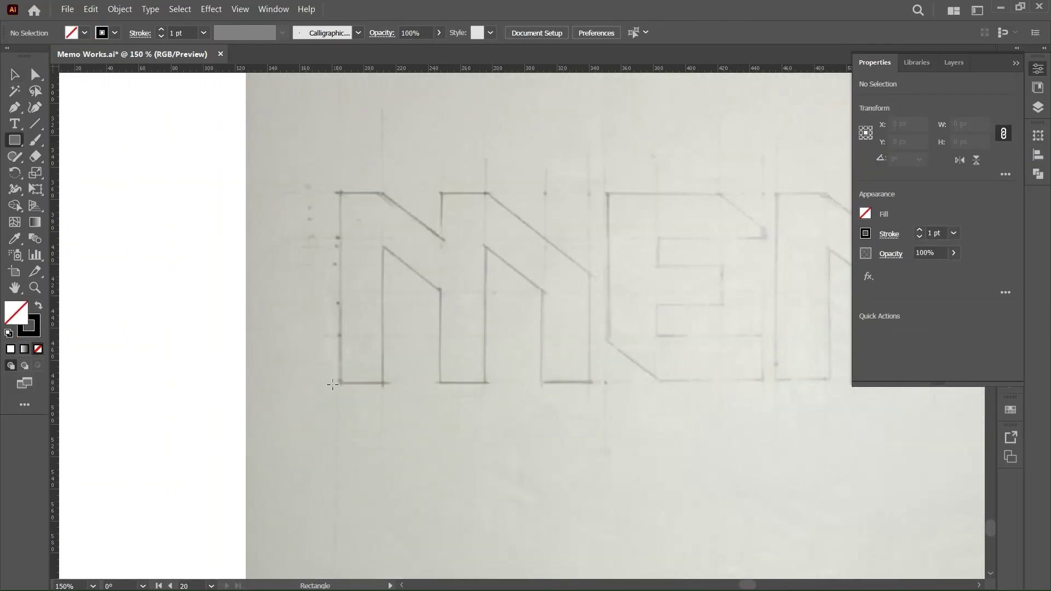
left_click_drag(339, 383, 386, 192)
Narrow the rectangle to the sketched stem and duplicate it into three equal bars.
key("ctrl+plus")
key("v")
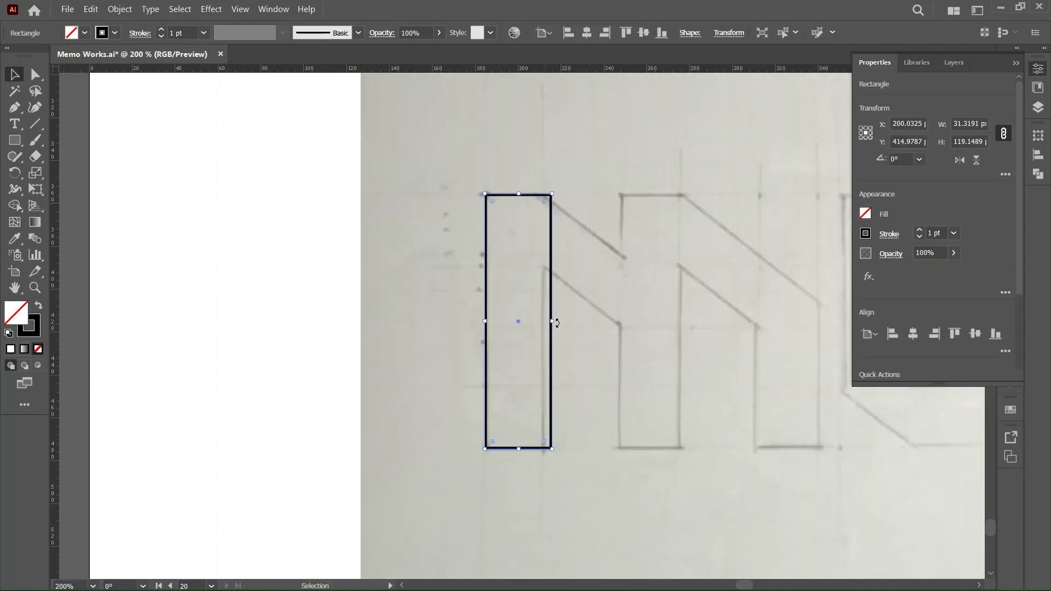
left_click_drag(552, 321, 485, 330)
scroll(485, 330, "right", 3)
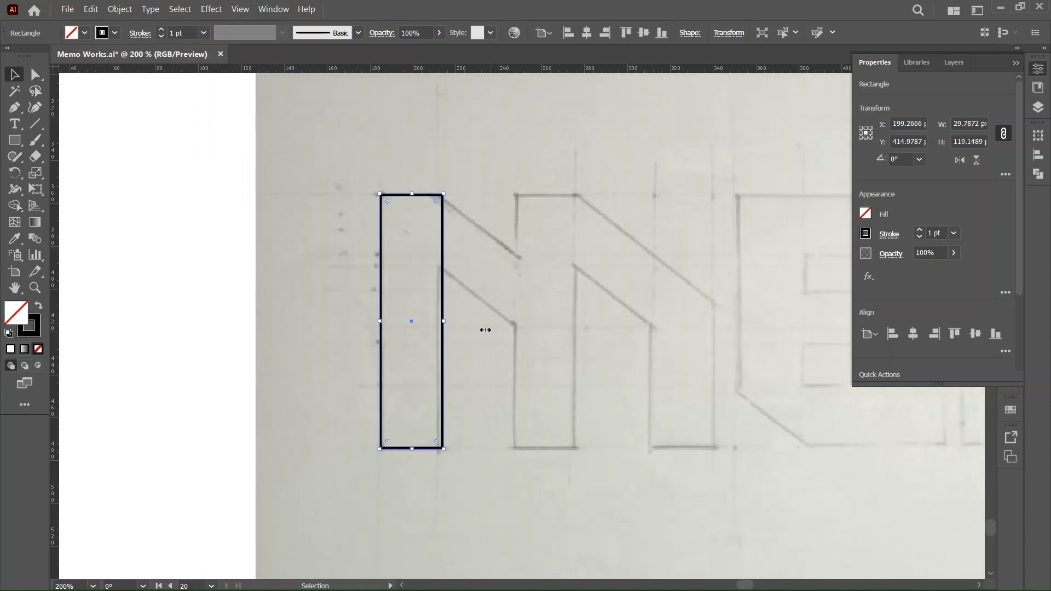
scroll(485, 330, "right", 2)
left_click_drag(393, 251, 524, 251)
key("ctrl+d")
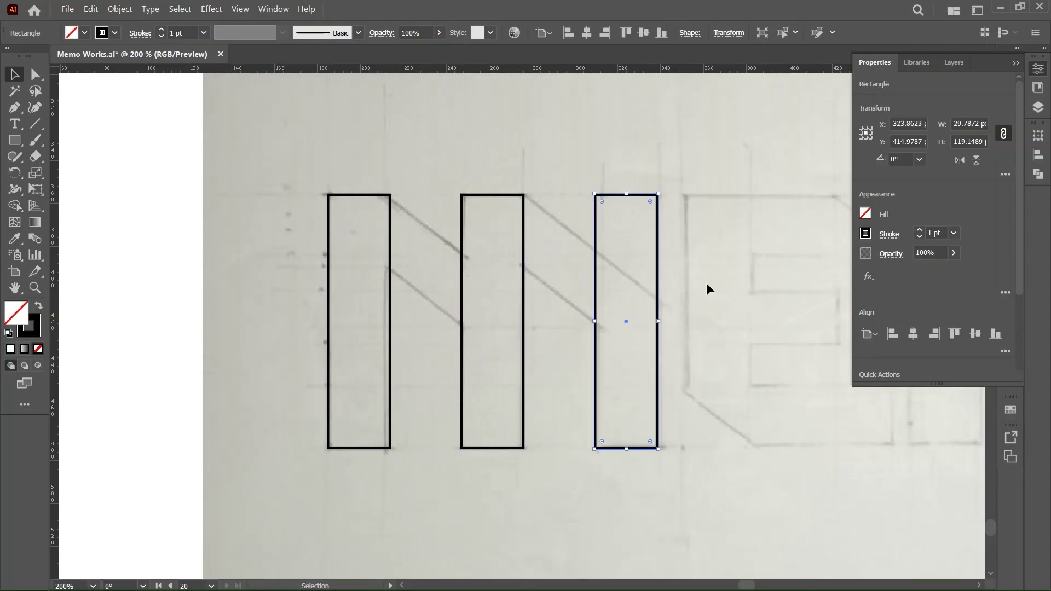
left_click(418, 223)
Draw a Pen diagonal from the first bar's top-right corner to the second bar.
key("p")
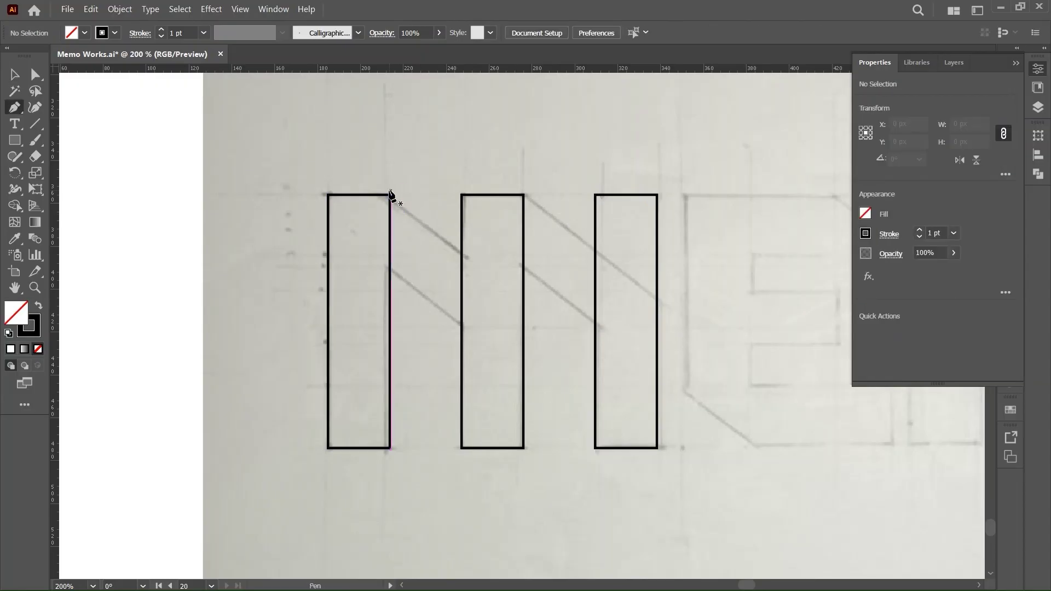
left_click(390, 195)
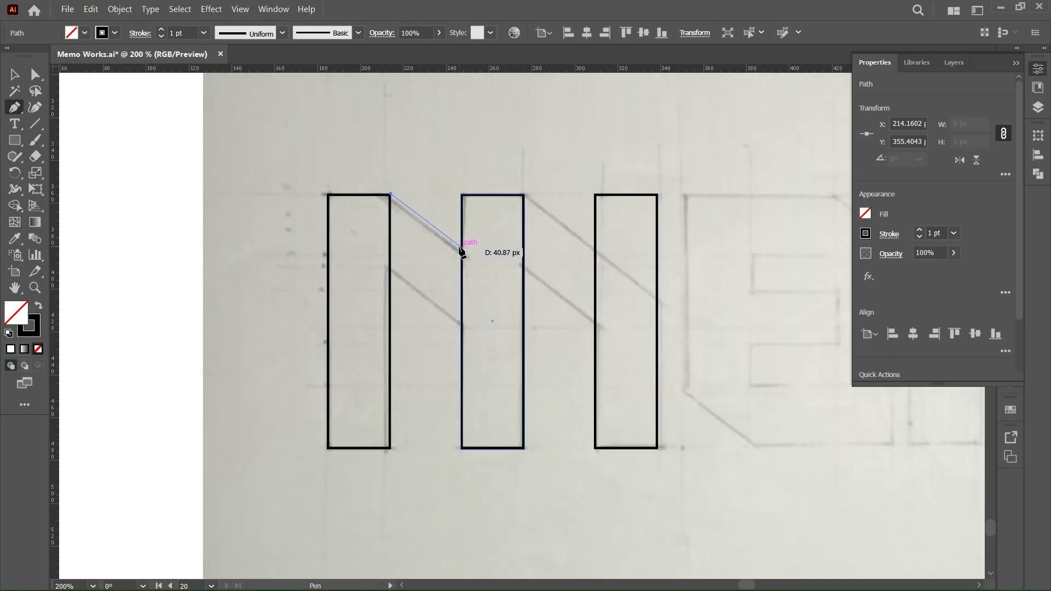
left_click(461, 249)
key("ctrl+equal")
left_click(447, 306, "ctrl")
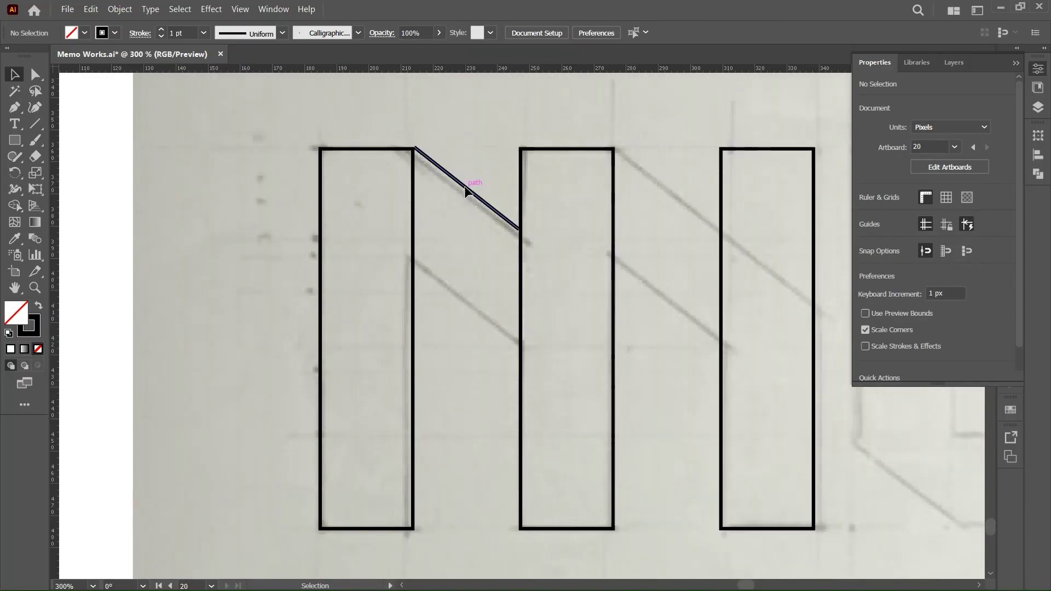
Copy the diagonal straight down to the M's lower line.
left_click_drag(466, 191, 471, 305)
left_click(474, 353)
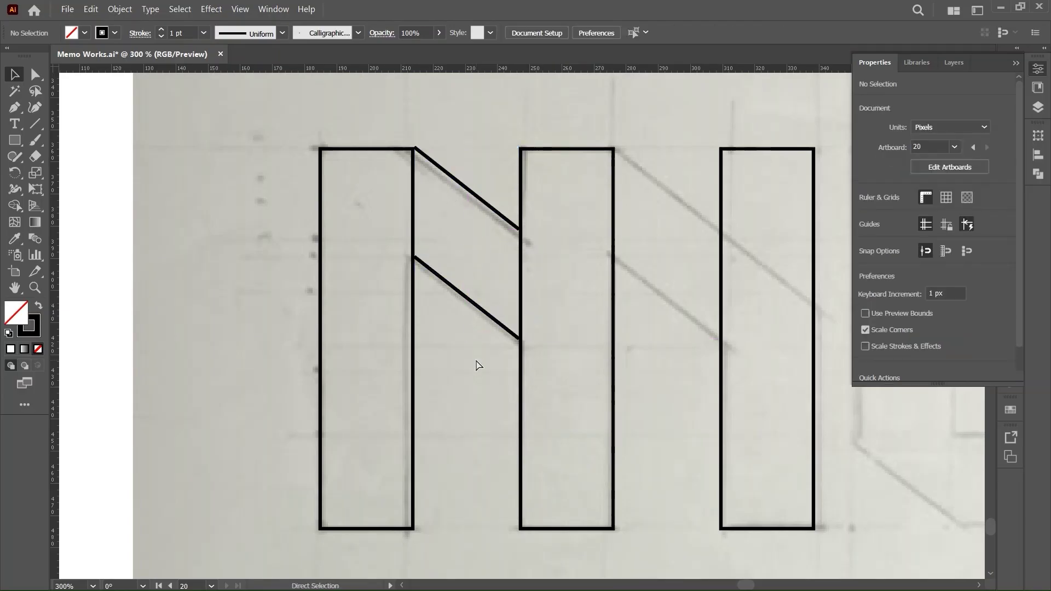
key("ctrl+minus")
scroll(475, 359, "right", 5)
Copy both diagonals across and stretch the upper copy to reach the third bar.
left_click_drag(319, 319, 459, 317)
left_click(461, 212)
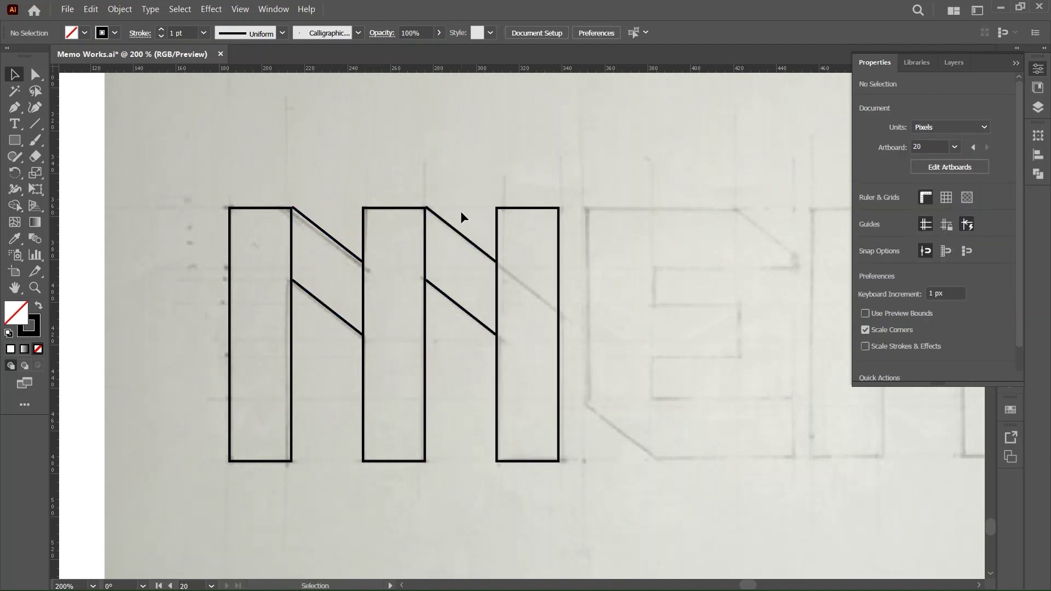
left_click(491, 258)
left_click_drag(497, 260, 564, 312)
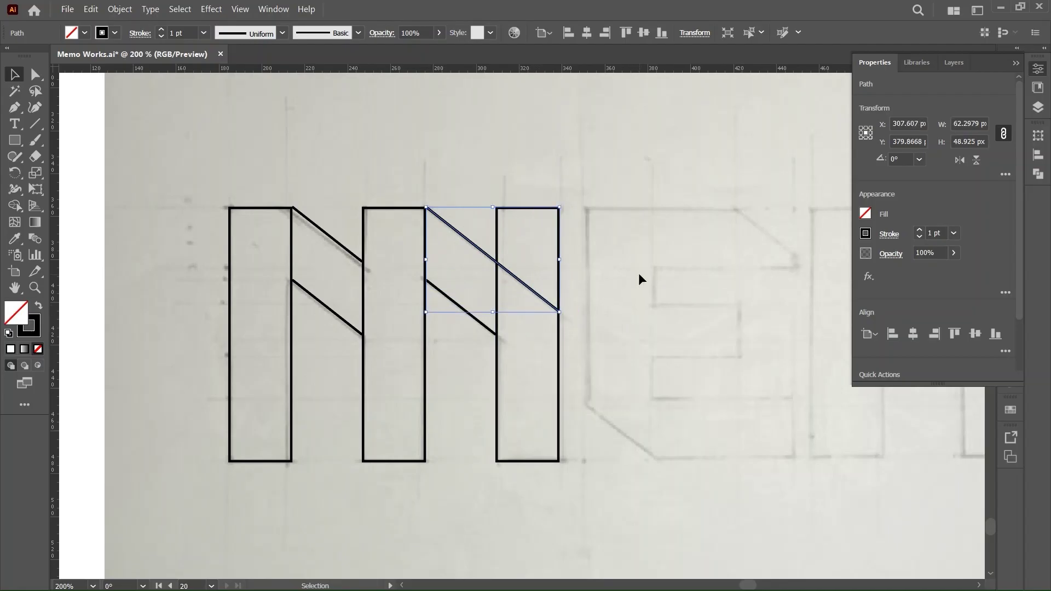
left_click(638, 273)
scroll(638, 273, "right", 3)
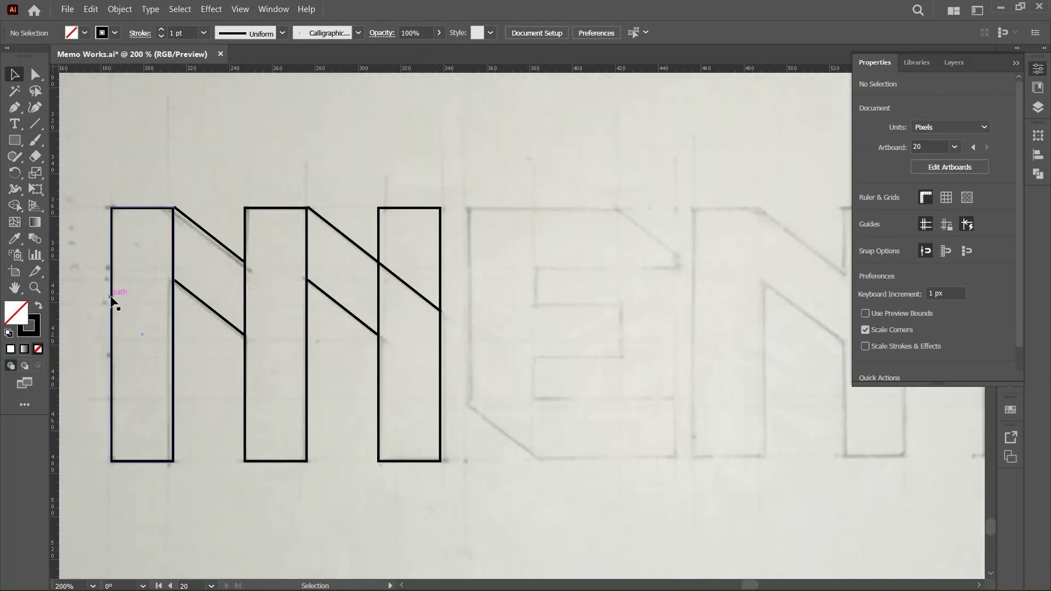
Copy a bar for the E's stem and rotate another into the top arm.
left_click_drag(123, 294, 471, 318)
left_click_drag(533, 268, 653, 267)
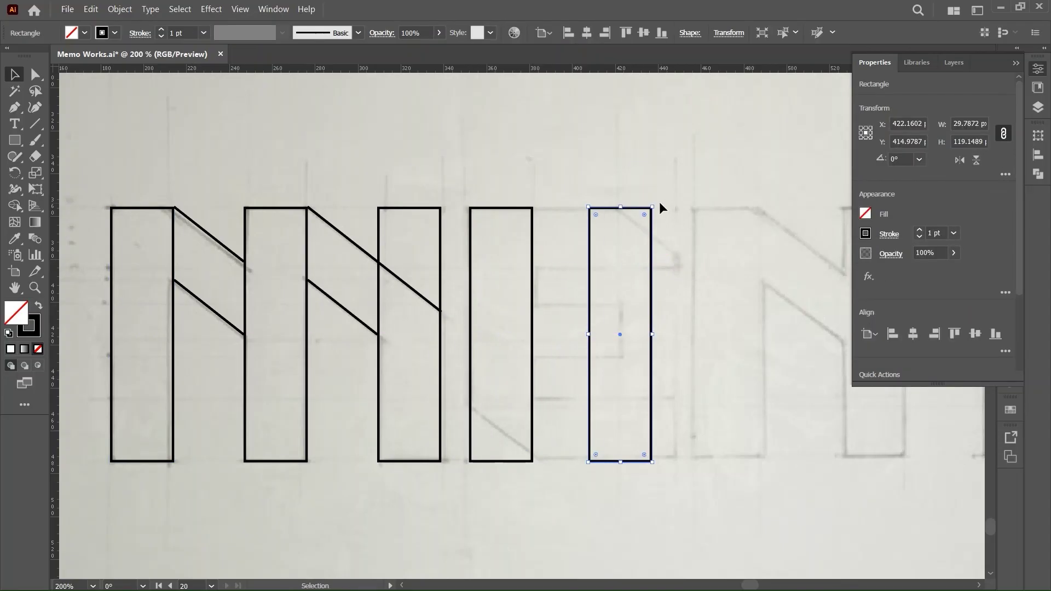
left_click_drag(636, 210, 512, 286)
left_click_drag(581, 307, 556, 212)
left_click(558, 132)
key("ctrl+y")
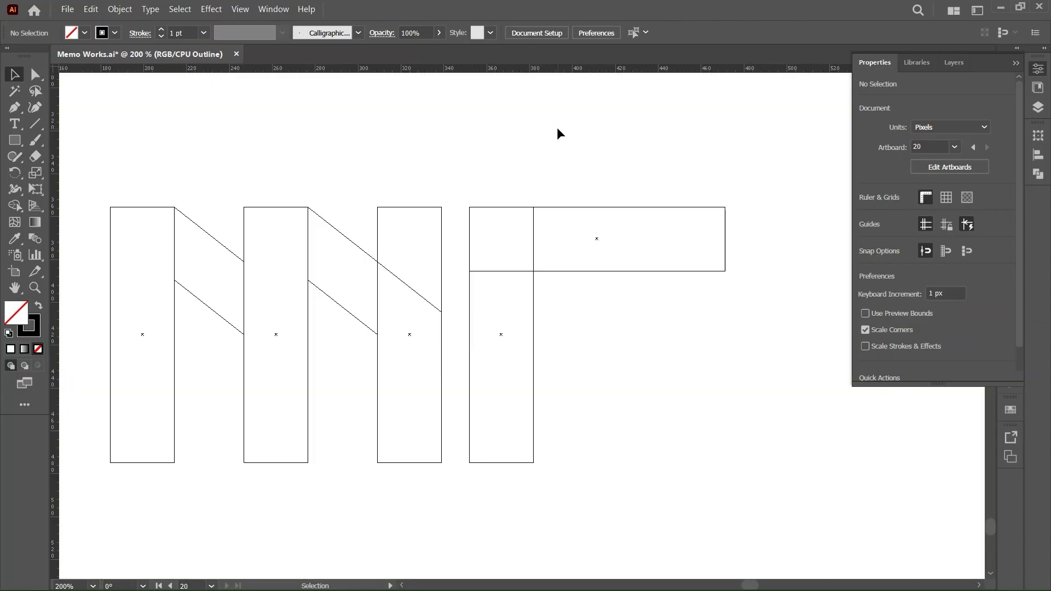
key("ctrl+y")
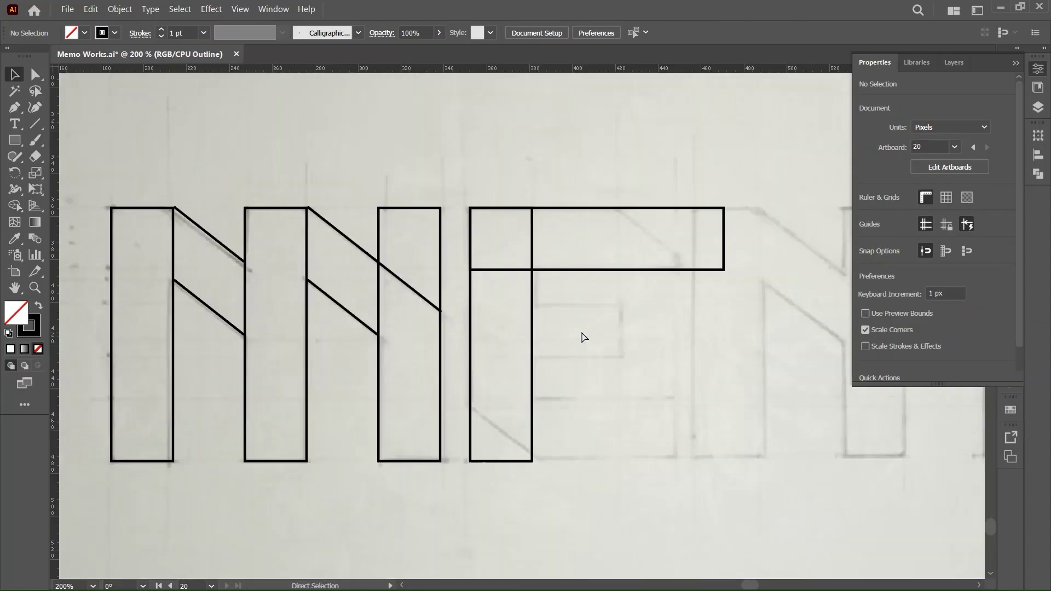
Copy the top arm down as the bottom arm and shorten both to the sketch.
left_click_drag(632, 274, 644, 465)
left_click(724, 263)
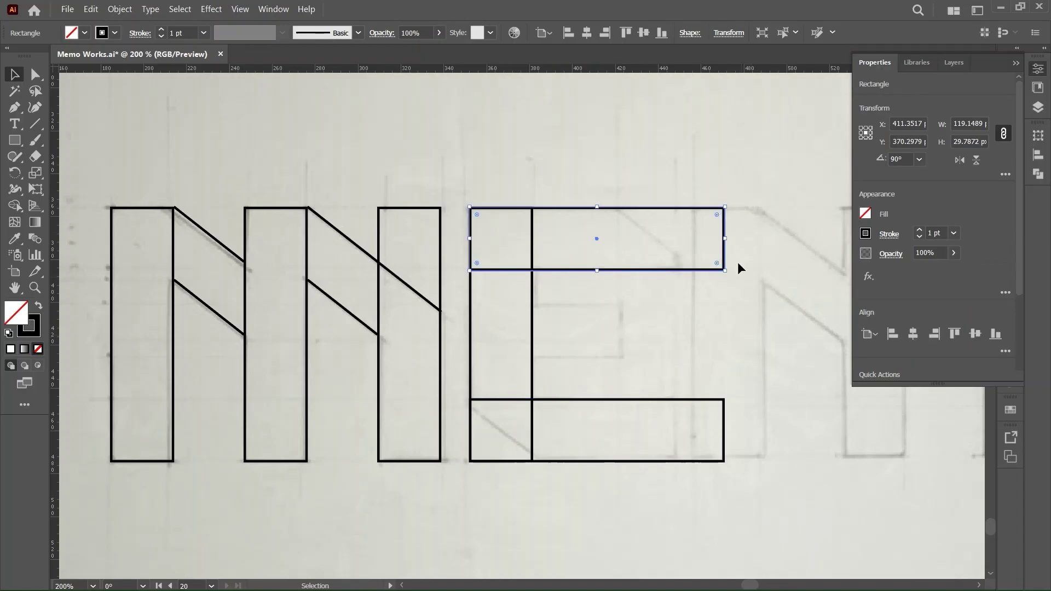
left_click(671, 461, "shift")
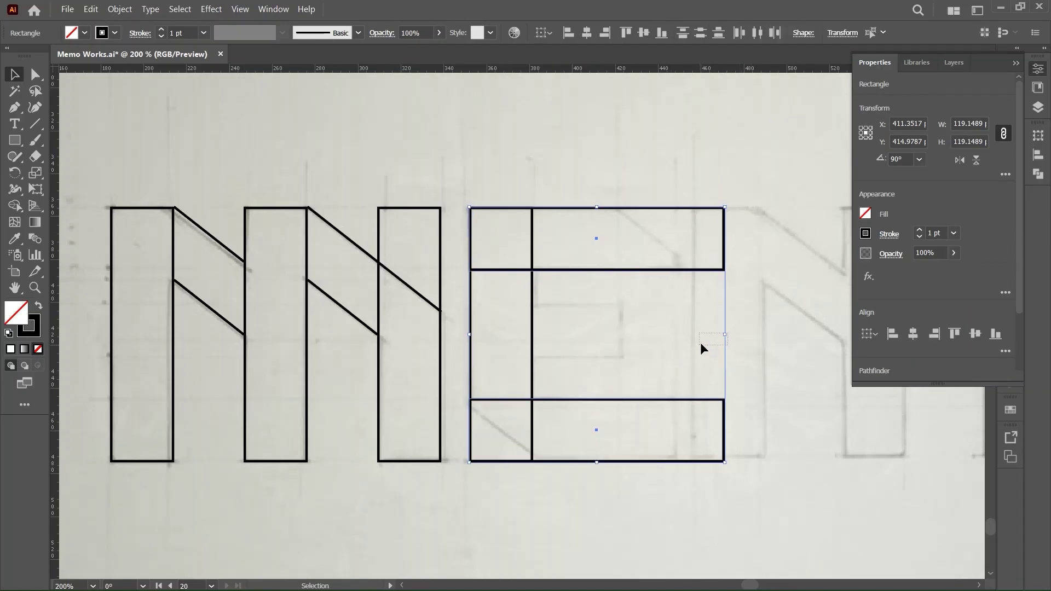
left_click(700, 343)
left_click_drag(743, 233, 717, 416)
left_click_drag(727, 335, 681, 332)
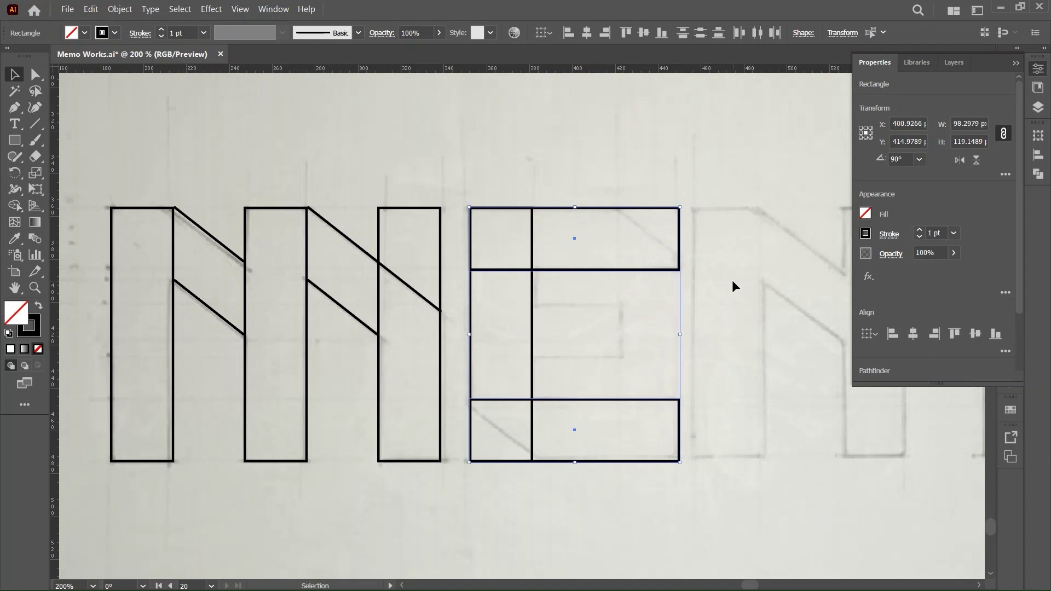
left_click(731, 281)
Add a thinner, shorter middle arm copied from the top arm.
left_click_drag(634, 206, 636, 306)
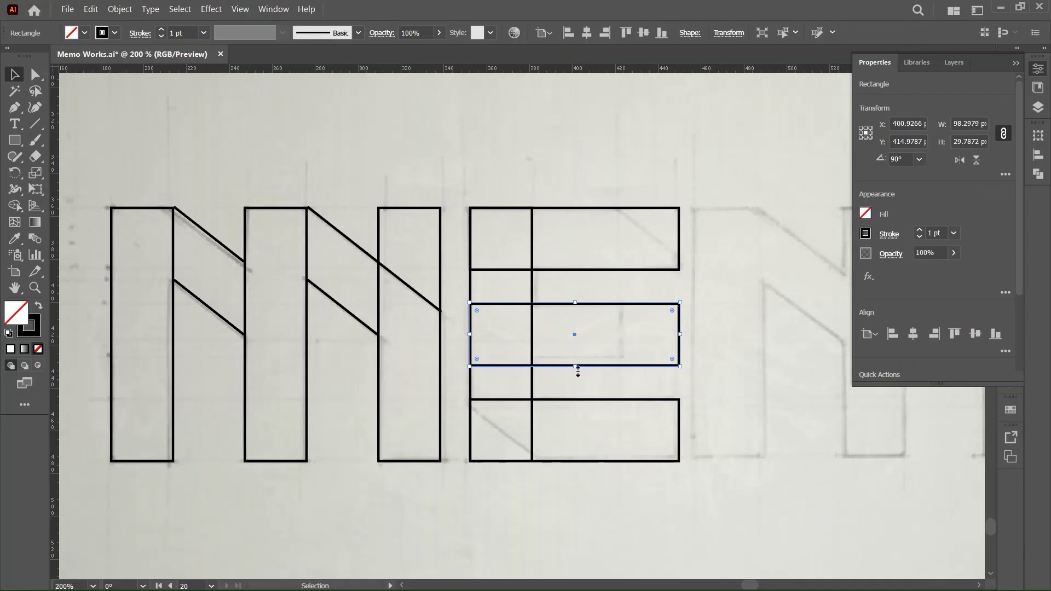
left_click_drag(577, 369, 634, 358)
left_click_drag(679, 329, 623, 341)
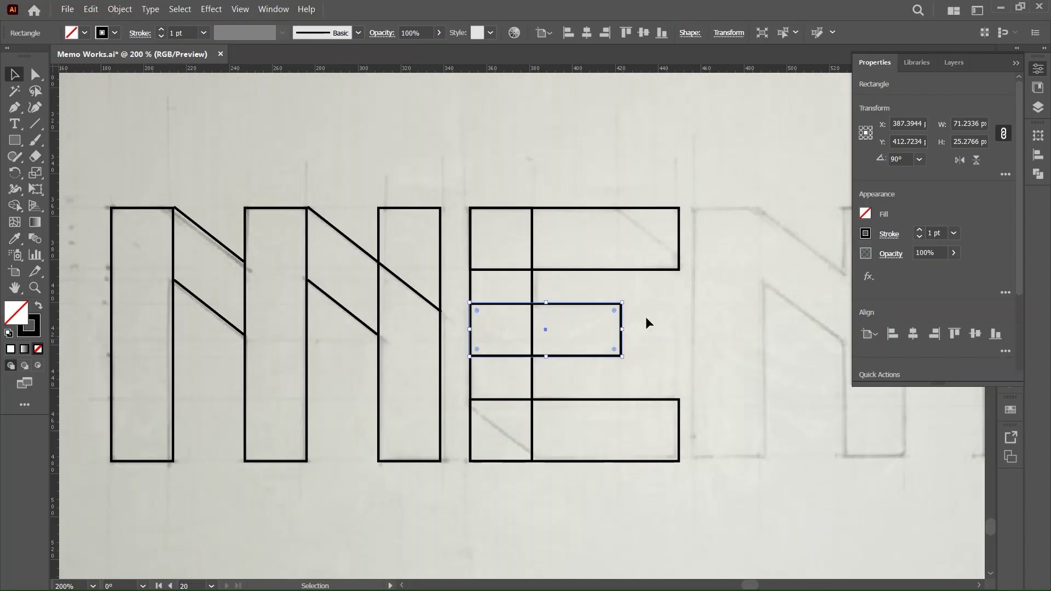
left_click(617, 280)
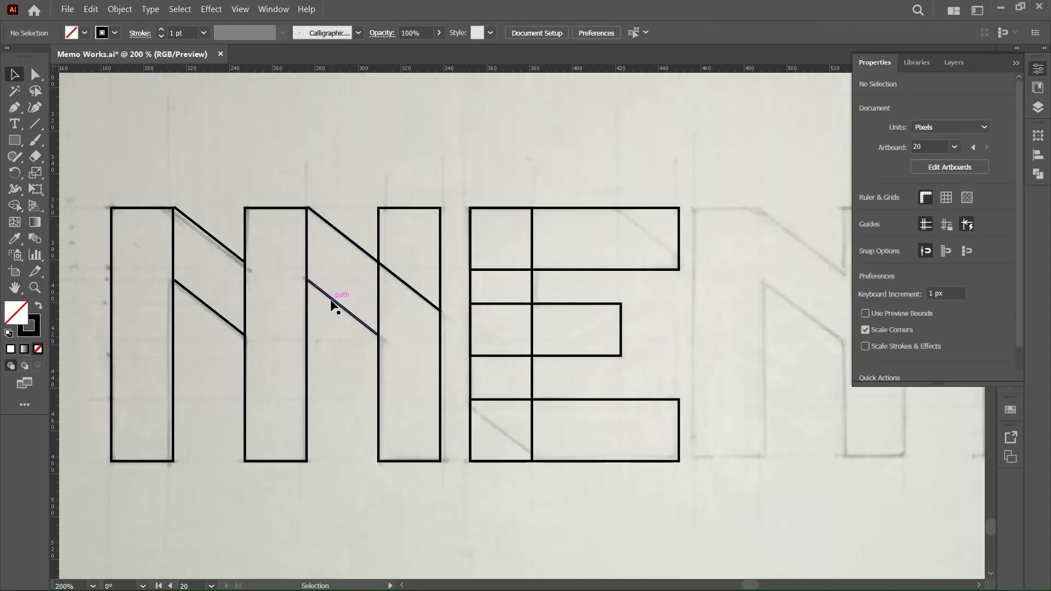
Copy an M diagonal to the E's top-right corner.
left_click_drag(330, 300, 639, 222)
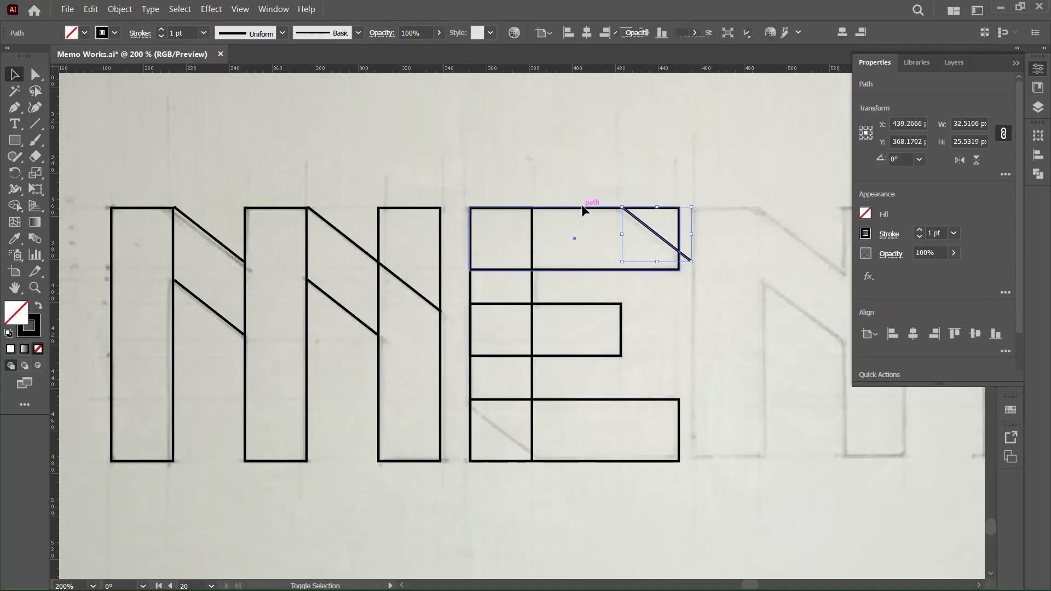
left_click(581, 207, "shift")
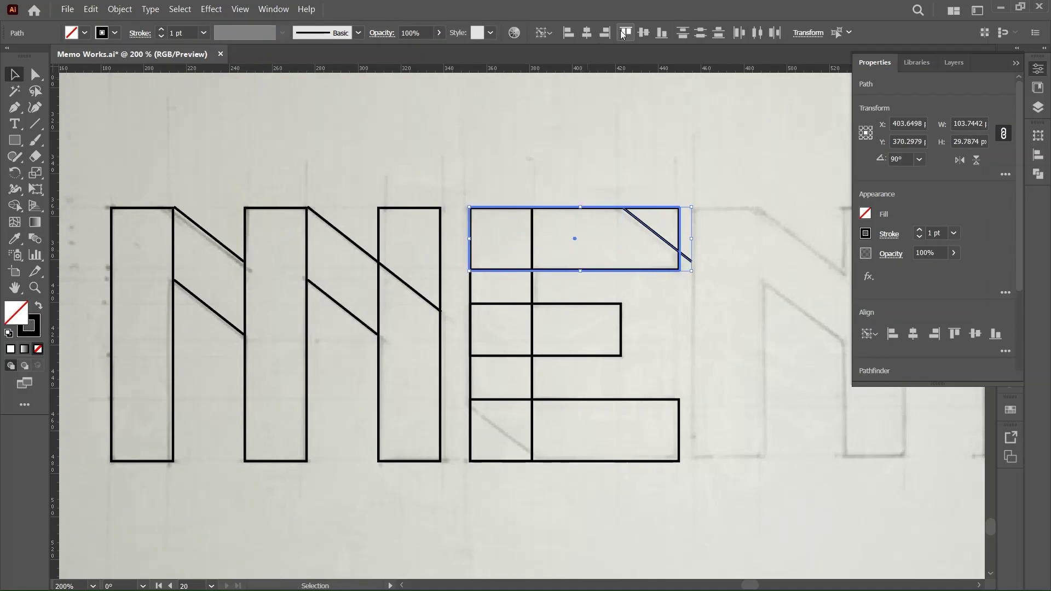
left_click(755, 218)
Copy the diagonal down to the E's bottom arm and align it there.
left_click_drag(654, 234, 530, 438)
left_click(586, 400, "shift")
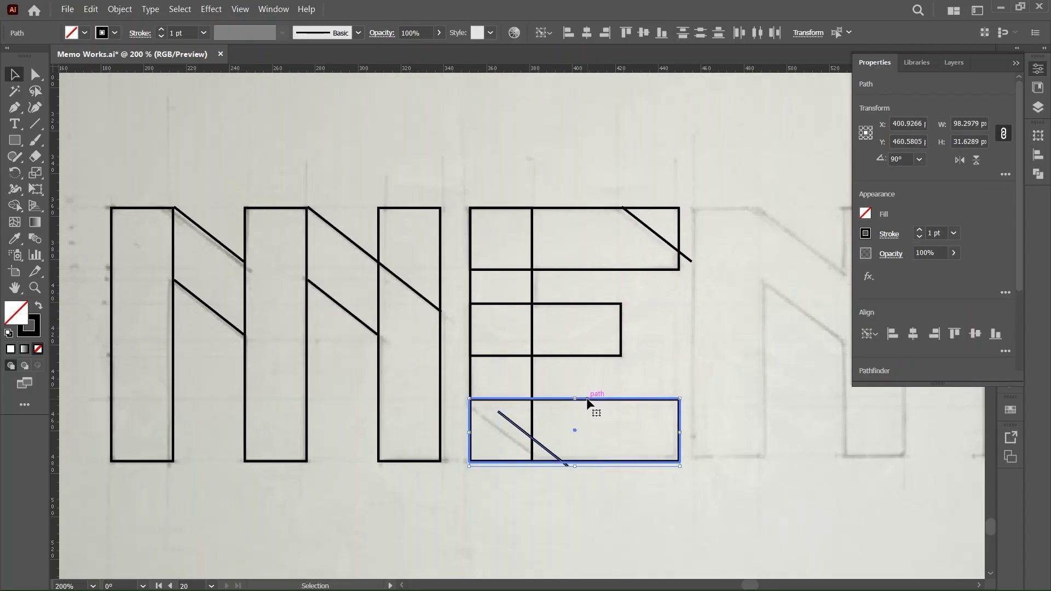
left_click(892, 333)
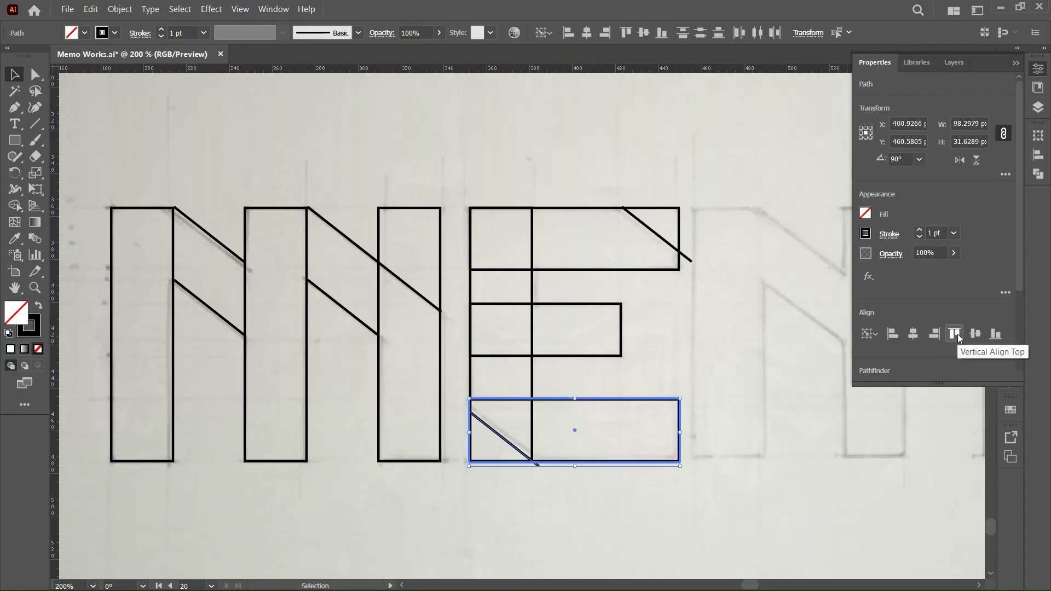
left_click(955, 334)
left_click(601, 431)
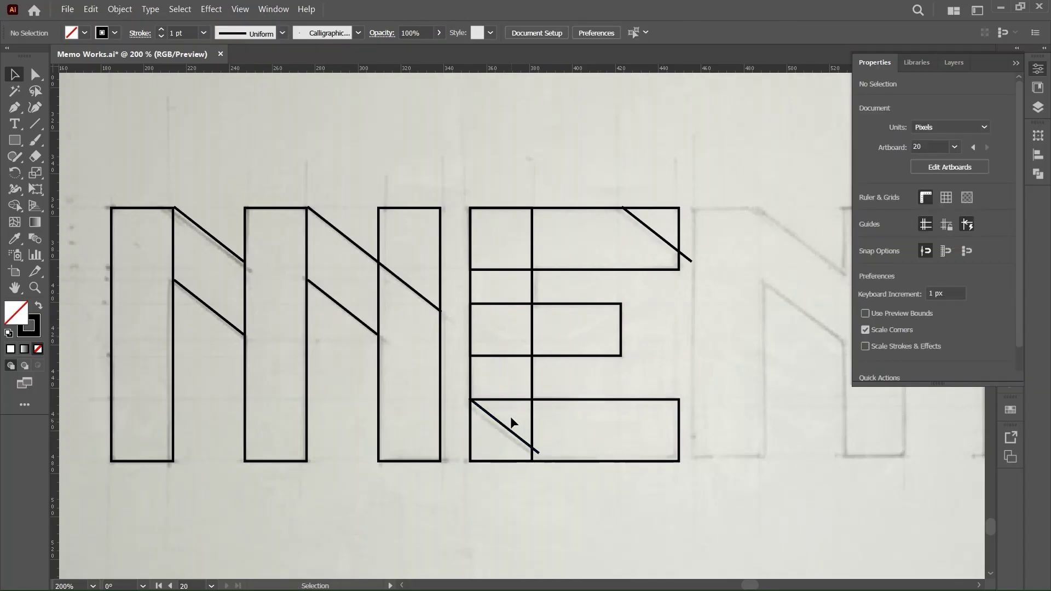
left_click_drag(510, 416, 567, 475)
left_click(642, 472)
Bottom-align the diagonal to the stem as key object and shorten its upper end.
left_click(532, 433)
left_click(553, 464, "shift")
left_click(533, 432)
left_click(605, 33)
left_click(660, 33)
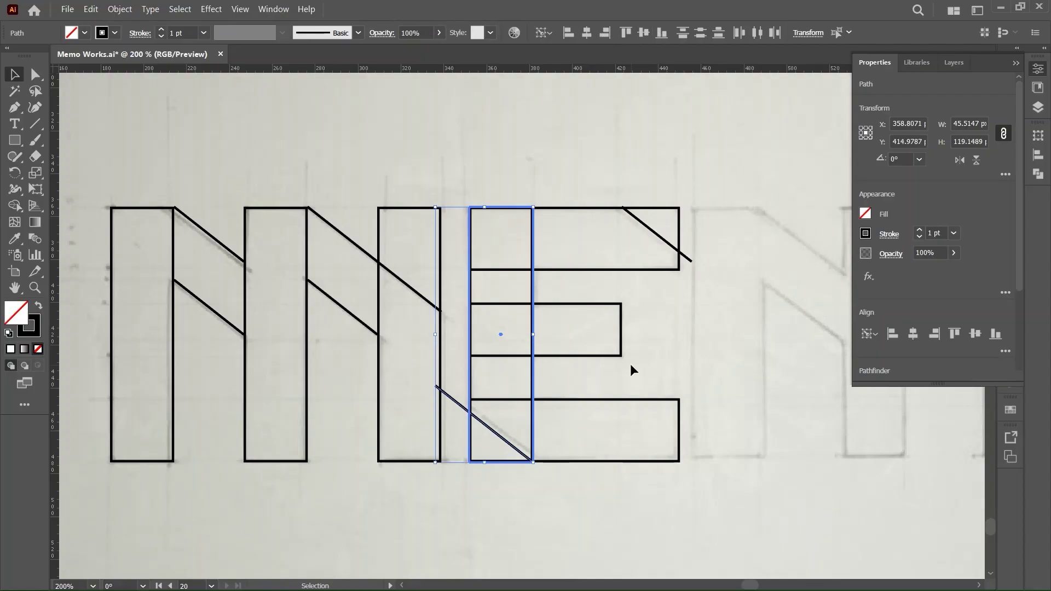
left_click(568, 497)
left_click(441, 390)
left_click_drag(435, 386, 448, 396)
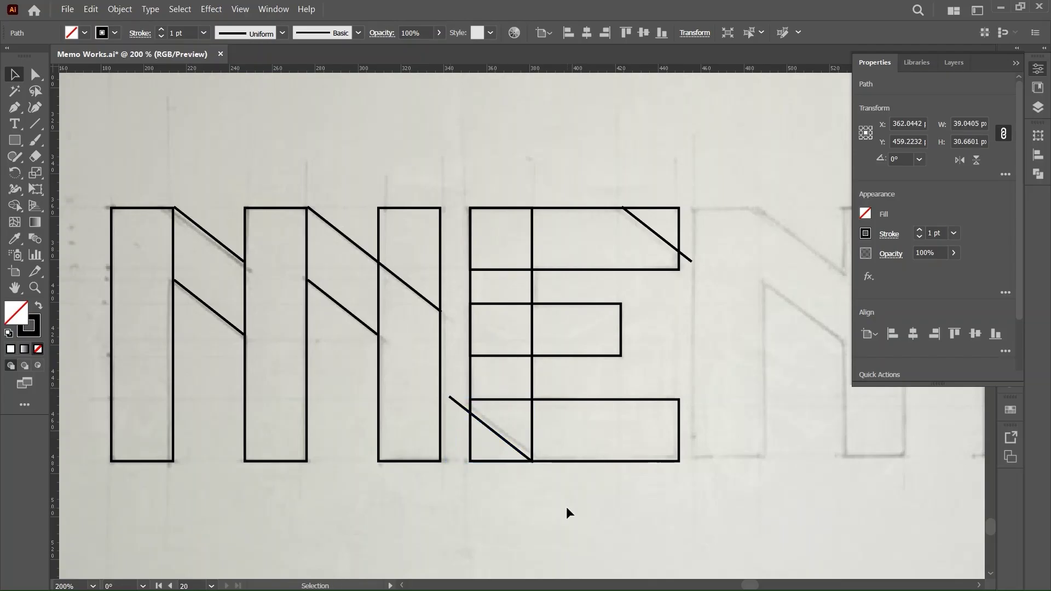
left_click(567, 509)
key("ctrl+y")
key("ctrl+y")
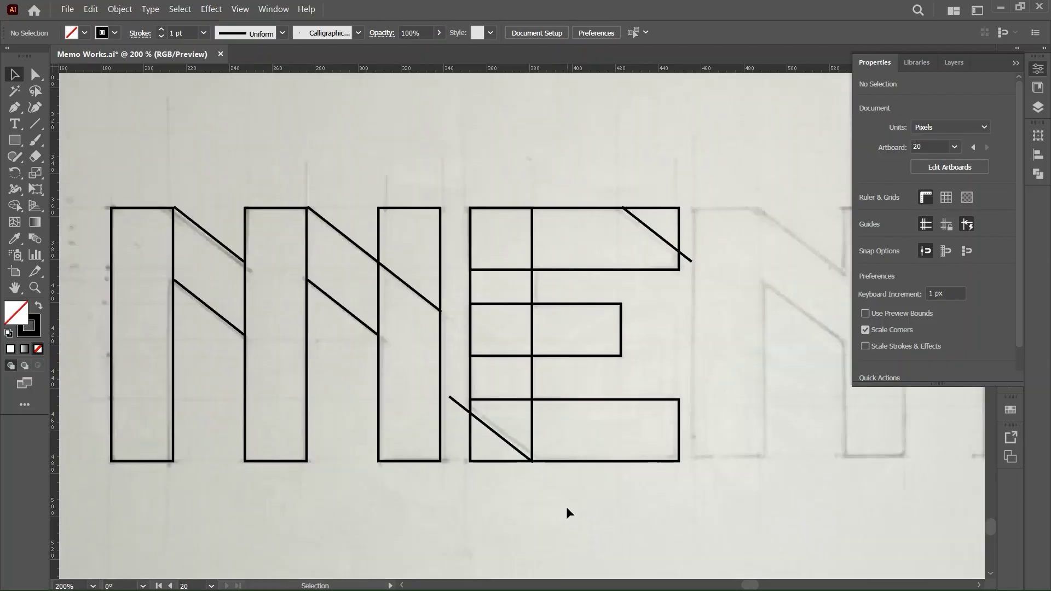
key("ctrl+minus")
key("ctrl+minus")
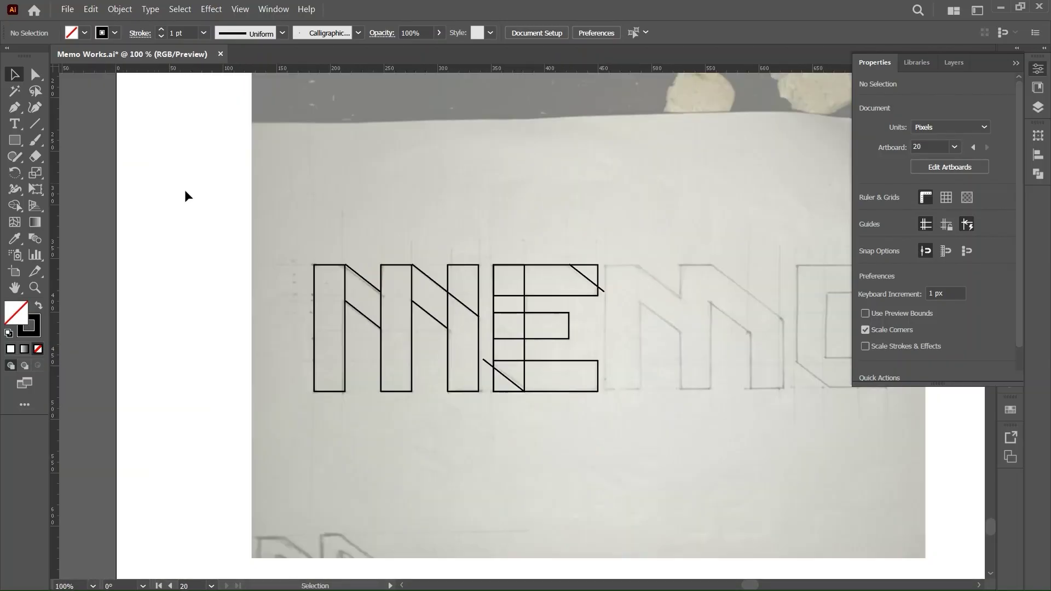
Place a copy of the M after the E.
left_click(381, 355)
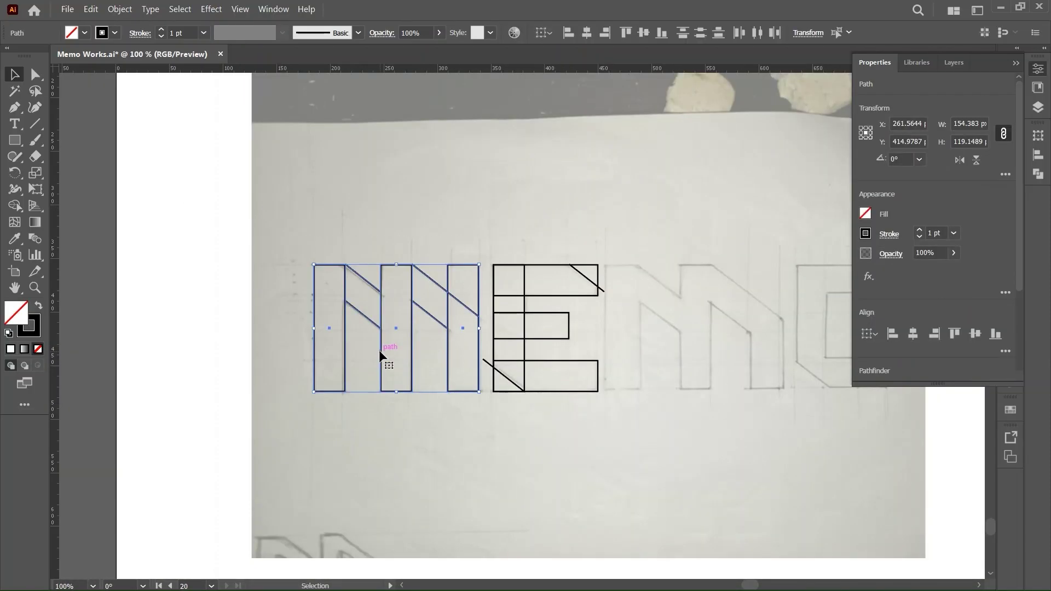
left_click_drag(385, 360, 678, 380)
left_click(664, 440)
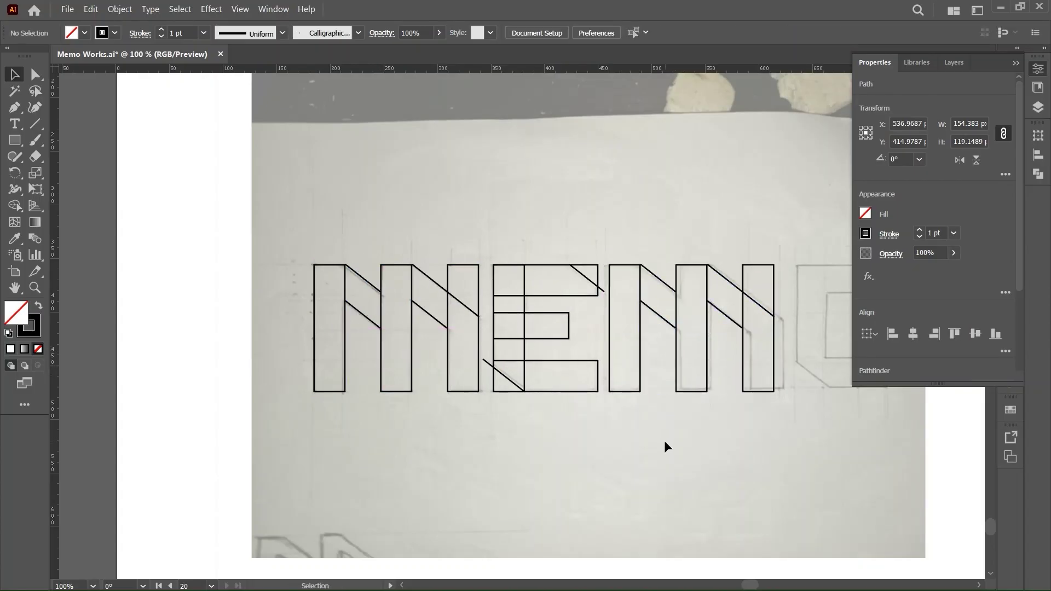
scroll(665, 440, "up", 2)
scroll(665, 440, "right", 5)
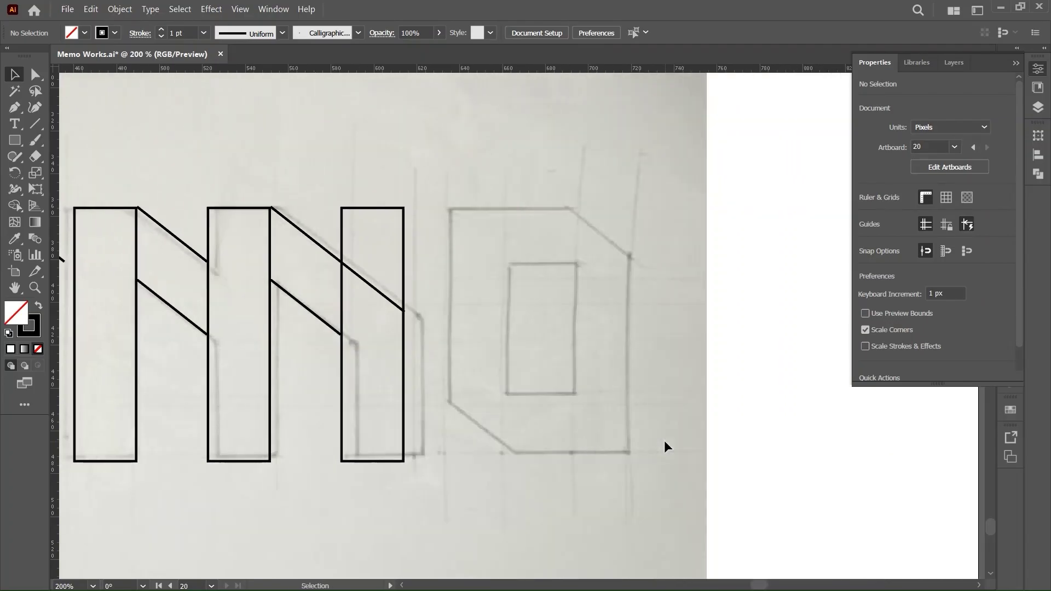
Build the O's top and bottom bars from a rotated, stretched, aligned bar copy.
left_click_drag(404, 237, 632, 236)
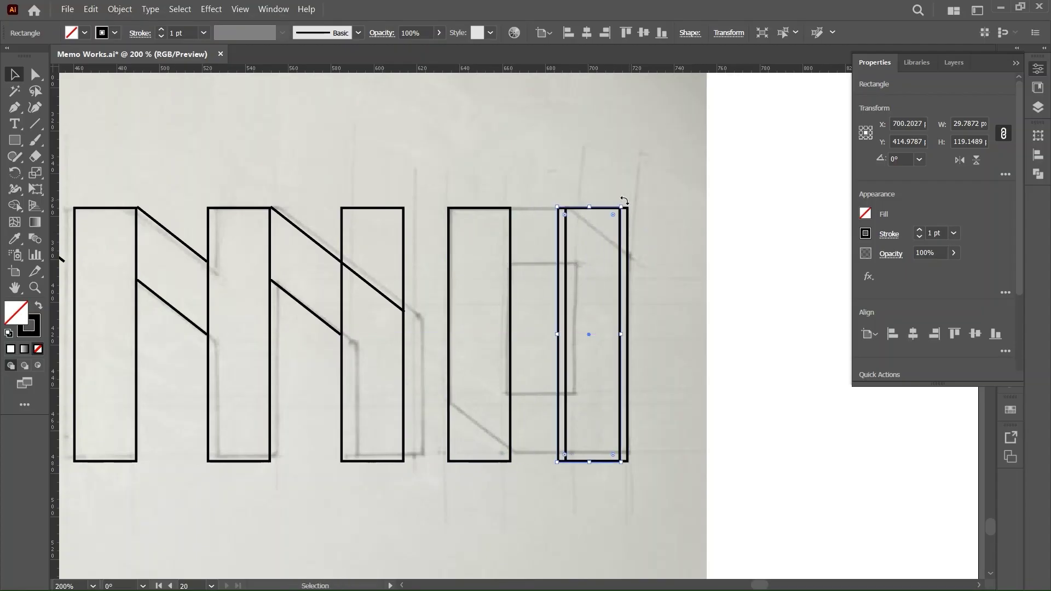
left_click_drag(625, 200, 661, 208)
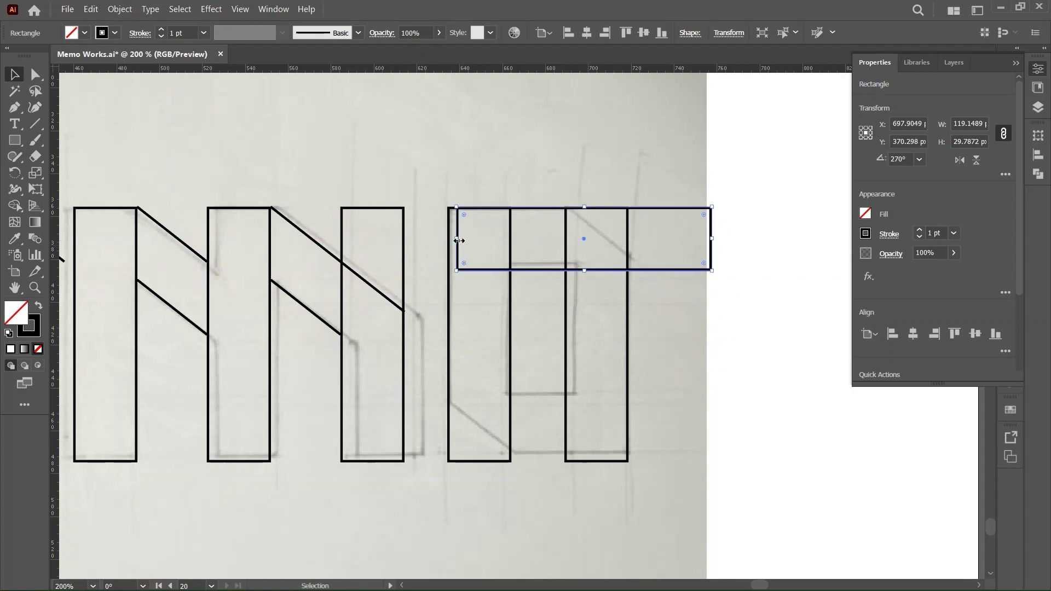
left_click_drag(459, 239, 451, 240)
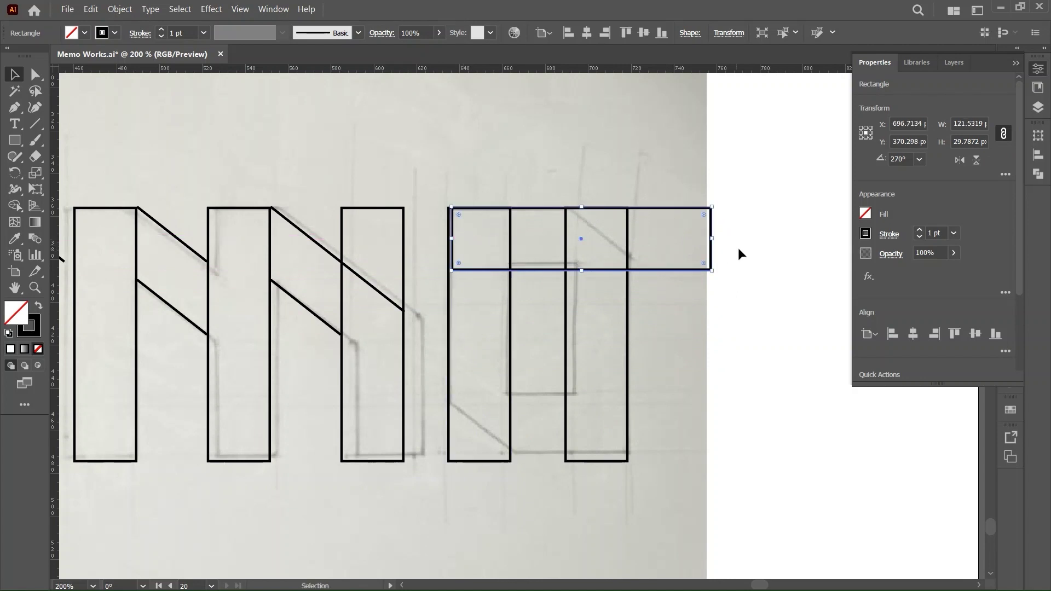
left_click(448, 311, "shift")
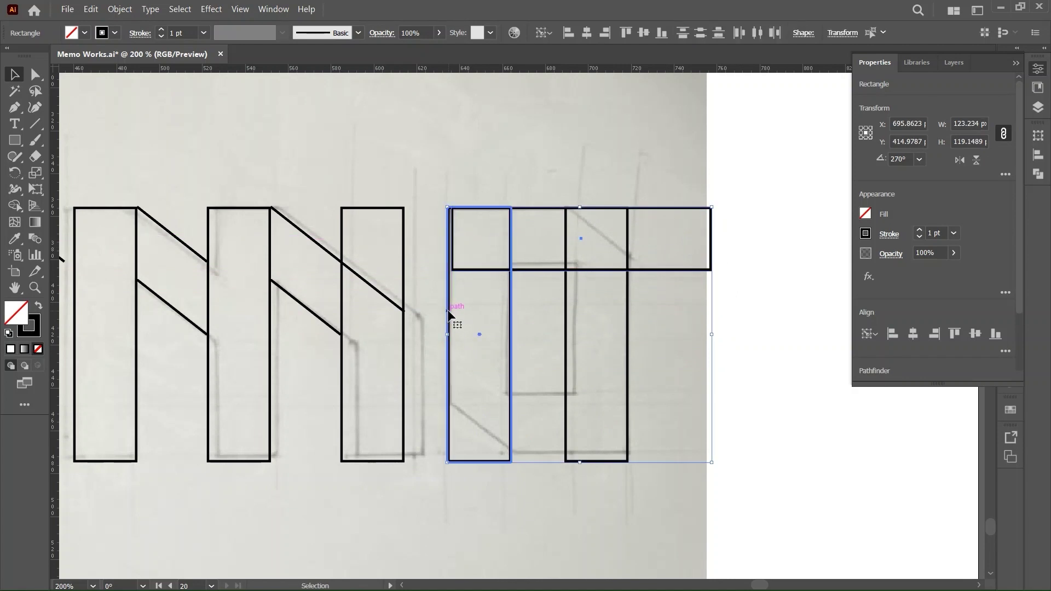
left_click(572, 34)
left_click(716, 286)
left_click(706, 241)
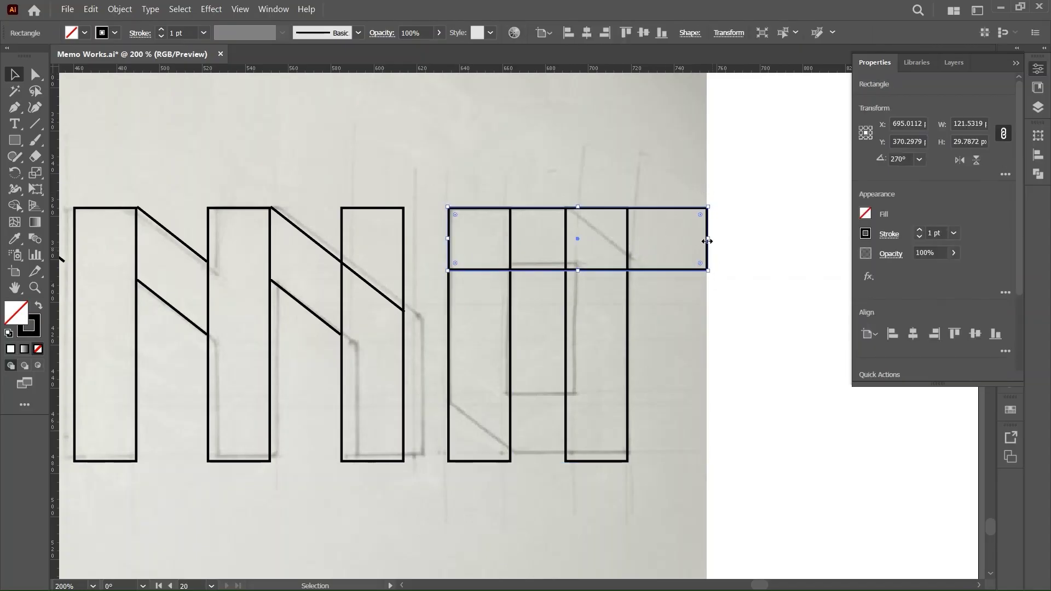
left_click_drag(707, 239, 606, 468)
left_click(685, 328)
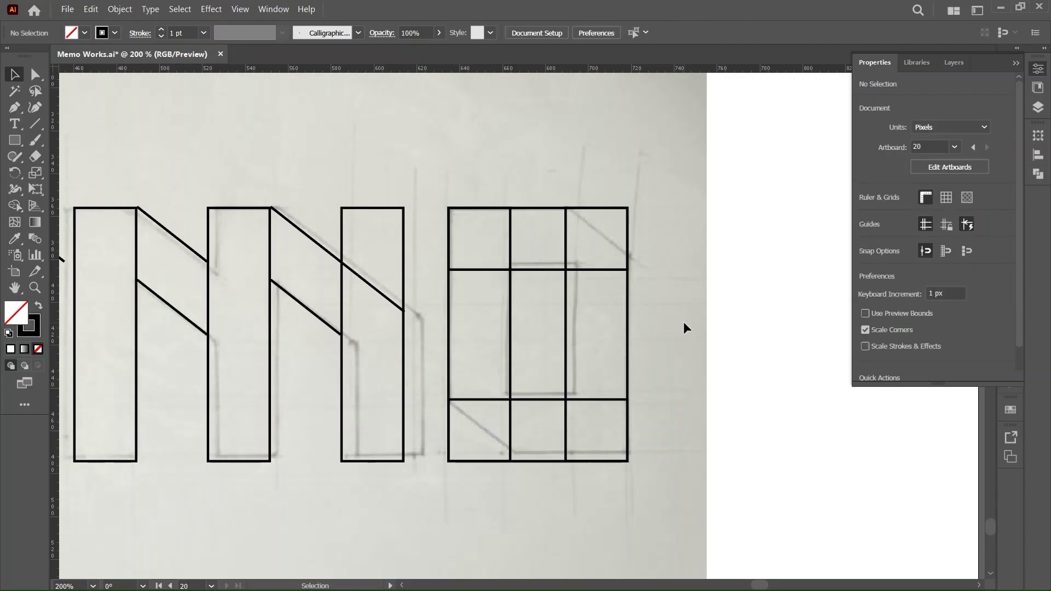
scroll(684, 327, "left", 3)
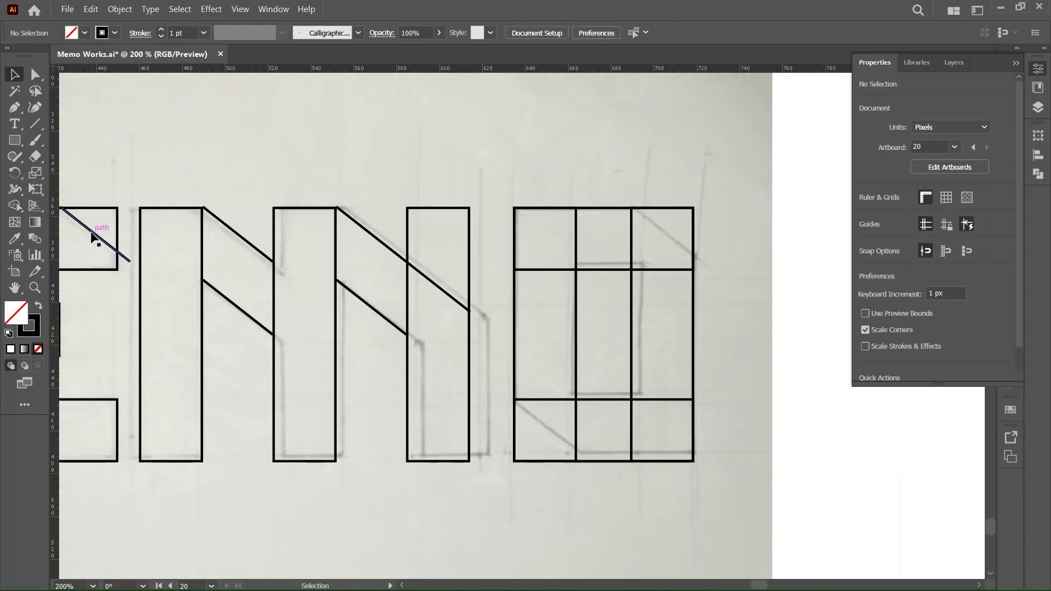
Copy diagonals into the O's top-right and lower-left corners, aligned to its columns.
left_click_drag(90, 234, 626, 234)
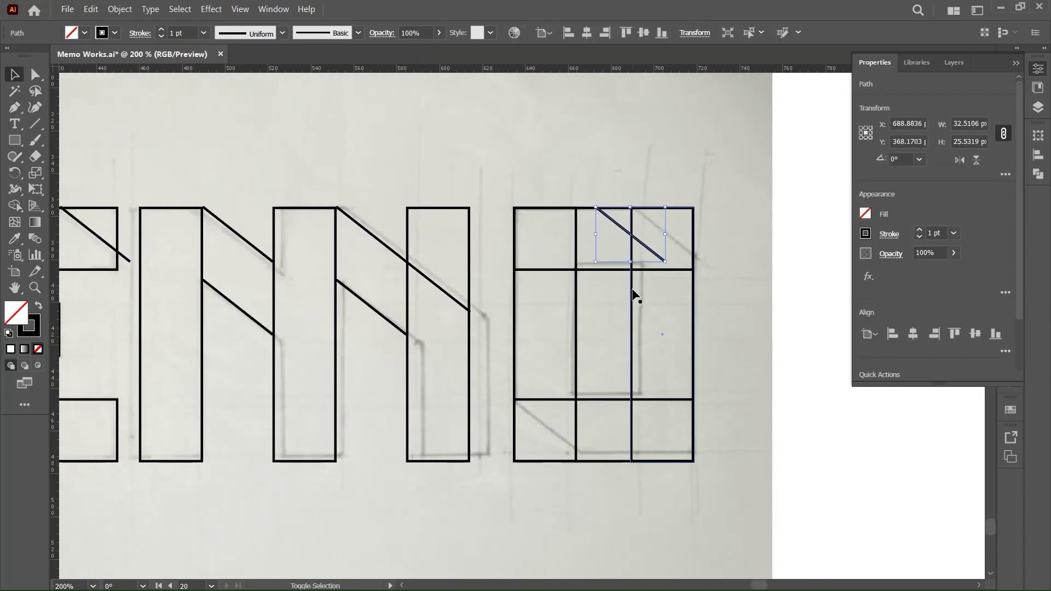
left_click(632, 295, "shift")
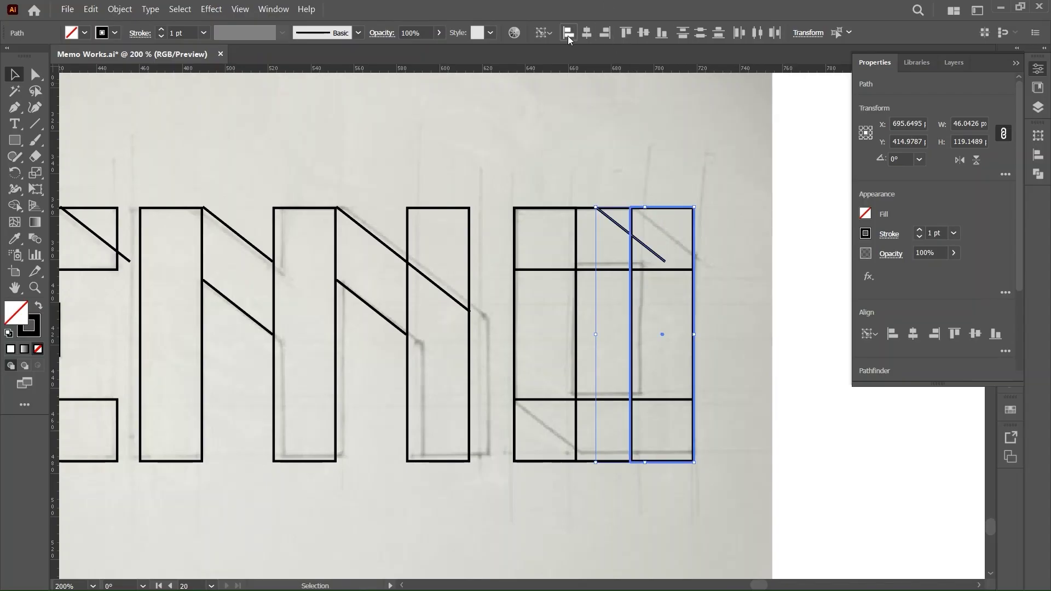
left_click(569, 33)
left_click(555, 130)
scroll(555, 131, "left", 5)
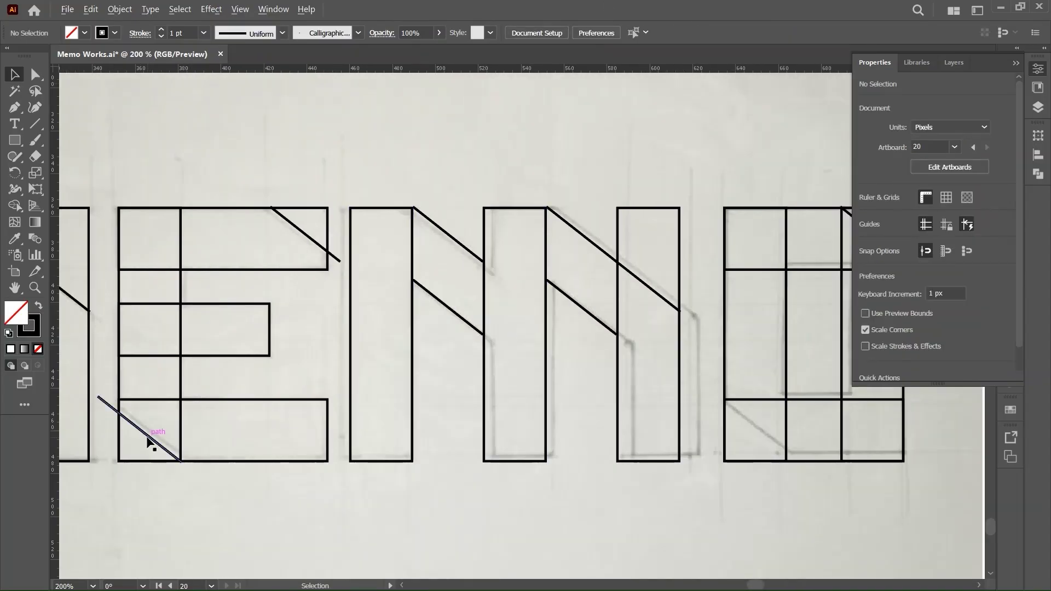
left_click_drag(147, 441, 753, 441)
scroll(711, 301, "right", 4)
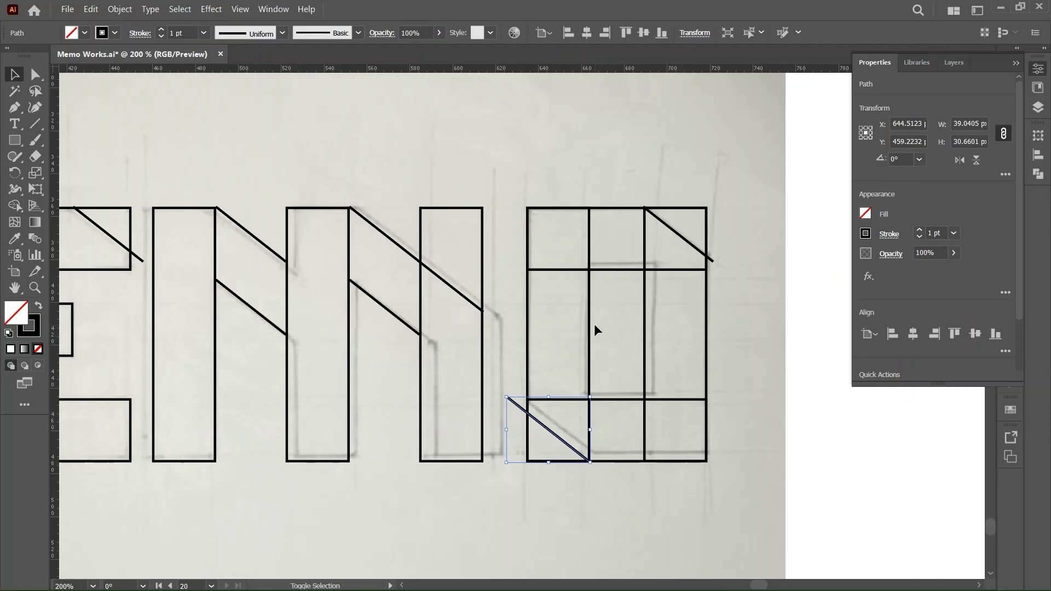
left_click(589, 330, "shift")
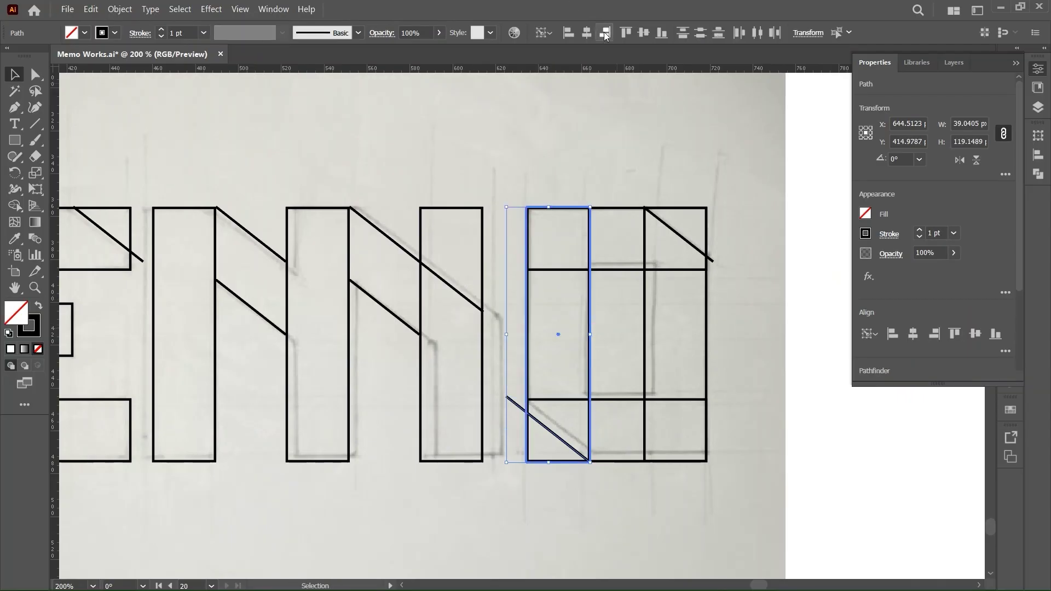
left_click(770, 320)
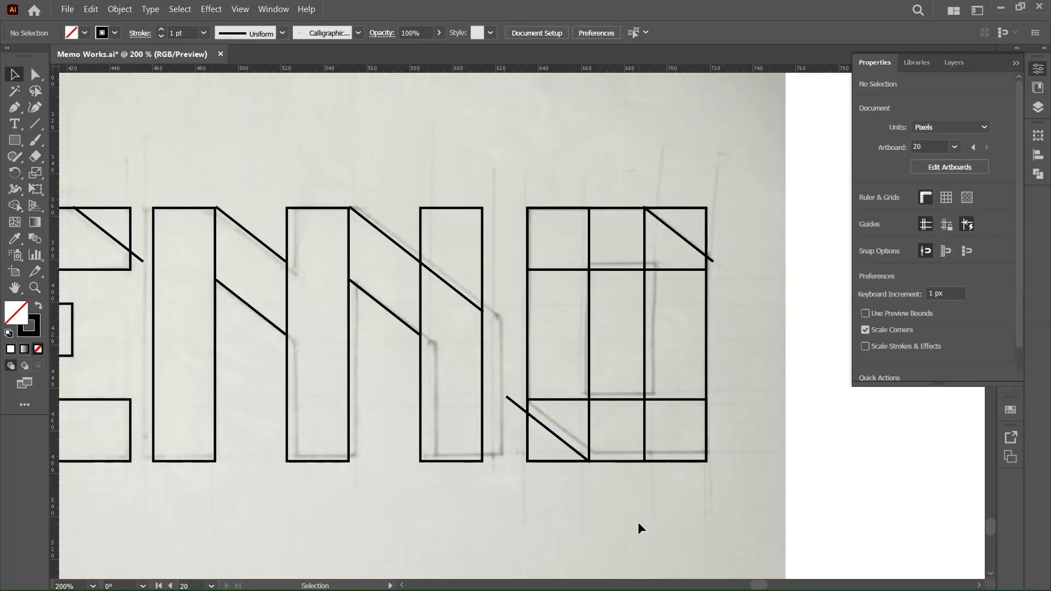
scroll(638, 521, "down", 3)
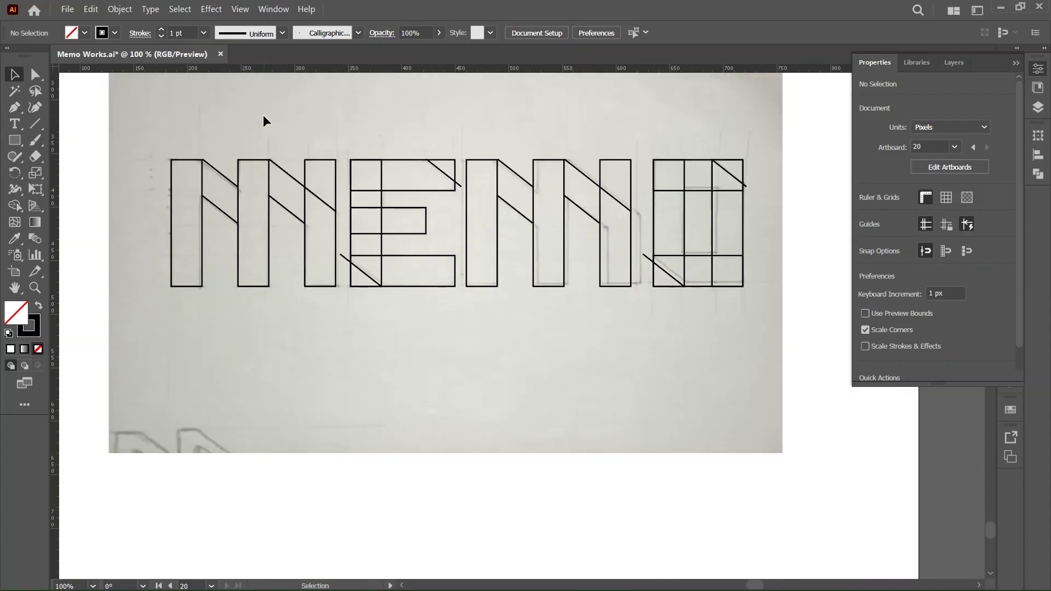
Duplicate MEMO below and merge each letter's pieces into black Shape Builder shapes.
left_click_drag(720, 313, 724, 430)
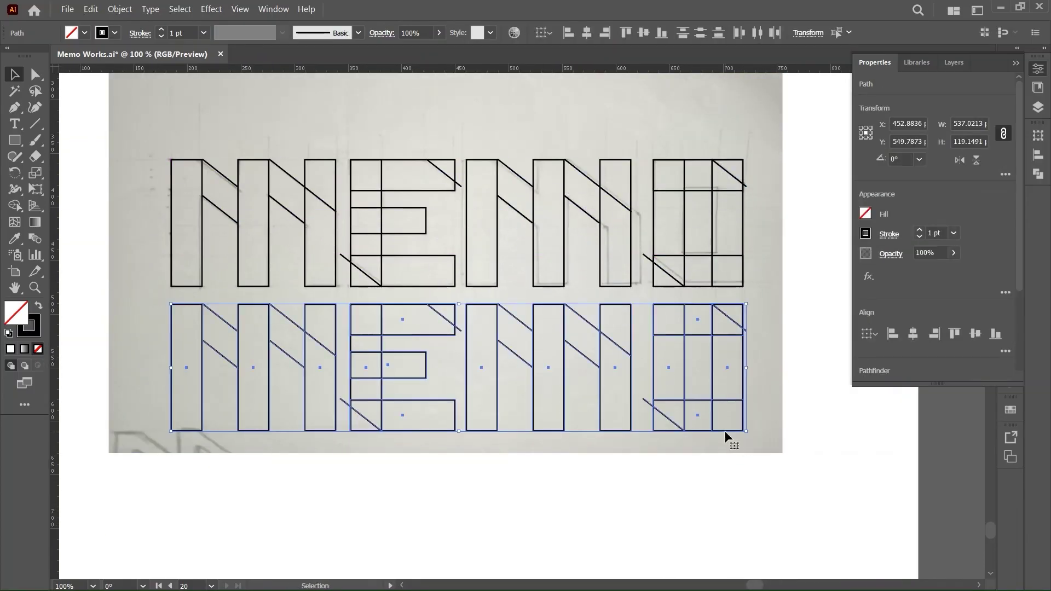
key("shift+m")
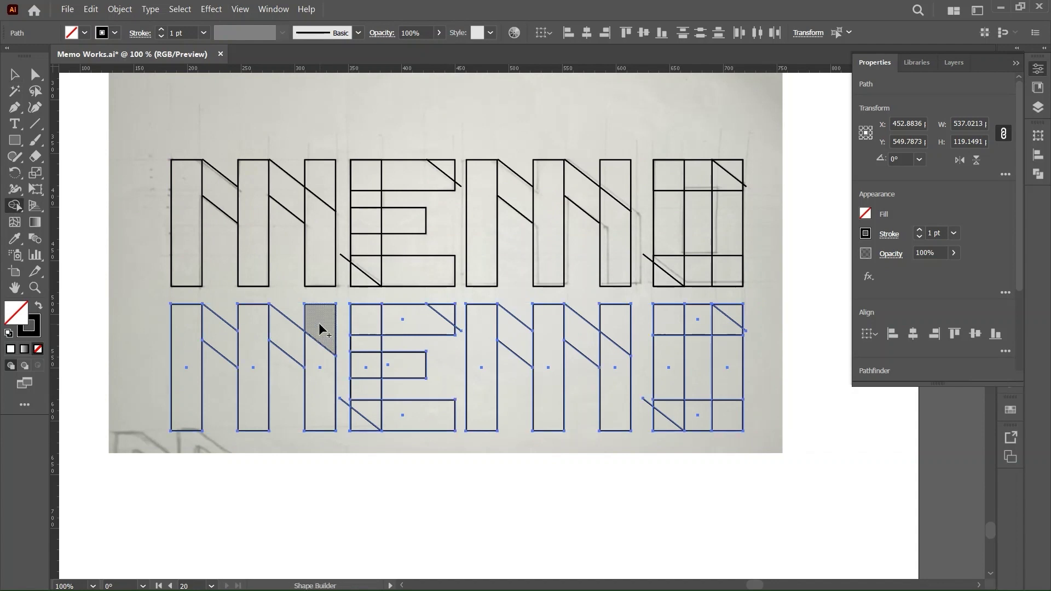
key("shift+x")
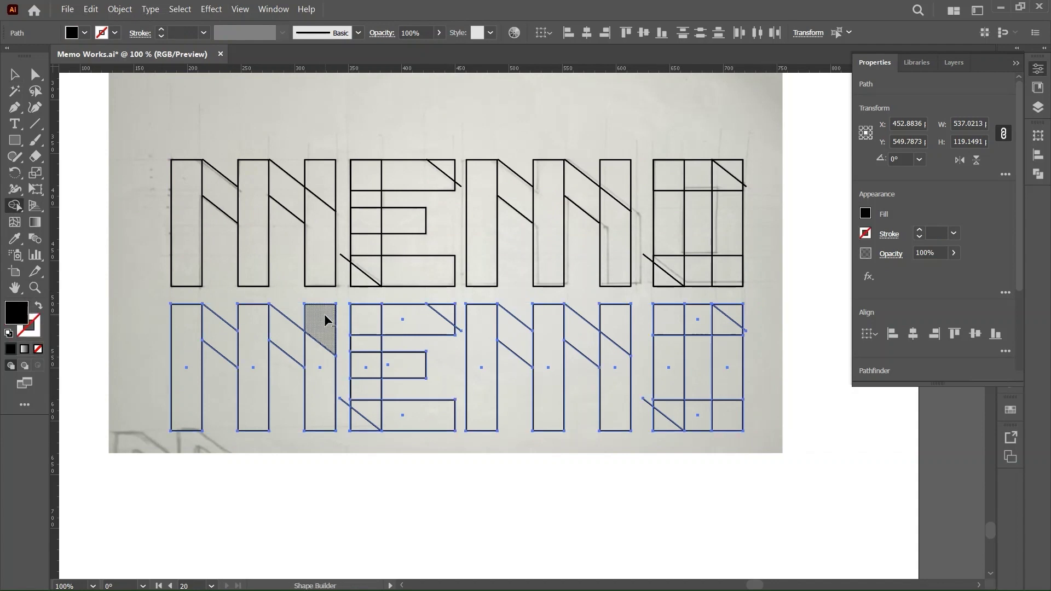
mouse_move(327, 320)
left_mouse_down()
mouse_move(324, 363)
mouse_move(181, 335)
left_mouse_up()
left_click_drag(448, 327, 350, 416)
mouse_move(476, 350)
left_mouse_down()
mouse_move(616, 350)
mouse_move(550, 350)
mouse_move(550, 416)
mouse_move(611, 372)
left_mouse_up()
scroll(719, 324, "right", 3)
Remove the letters' stroke and apply Pathfinder Trim to clear the seams.
key("v")
scroll(635, 337, "left", 2)
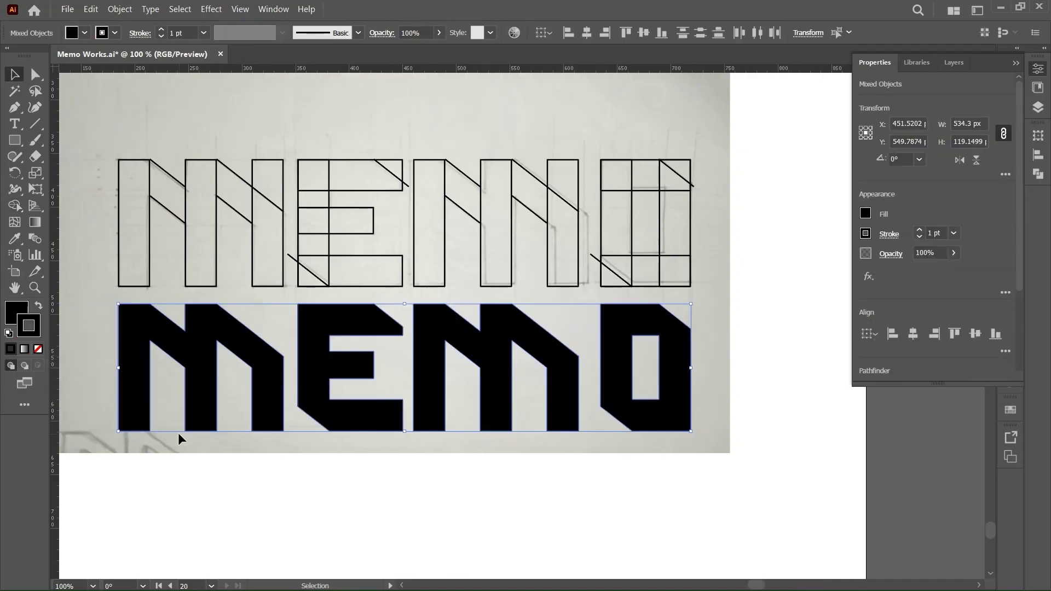
key("slash")
scroll(1018, 249, "down", 5)
left_click(1005, 282)
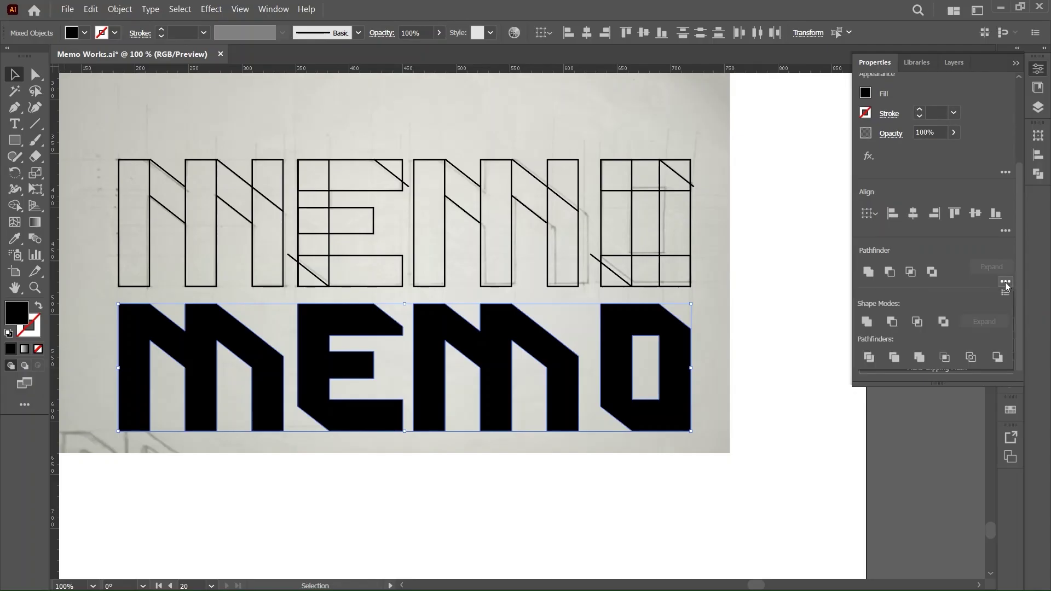
left_click(898, 357)
left_click(328, 483)
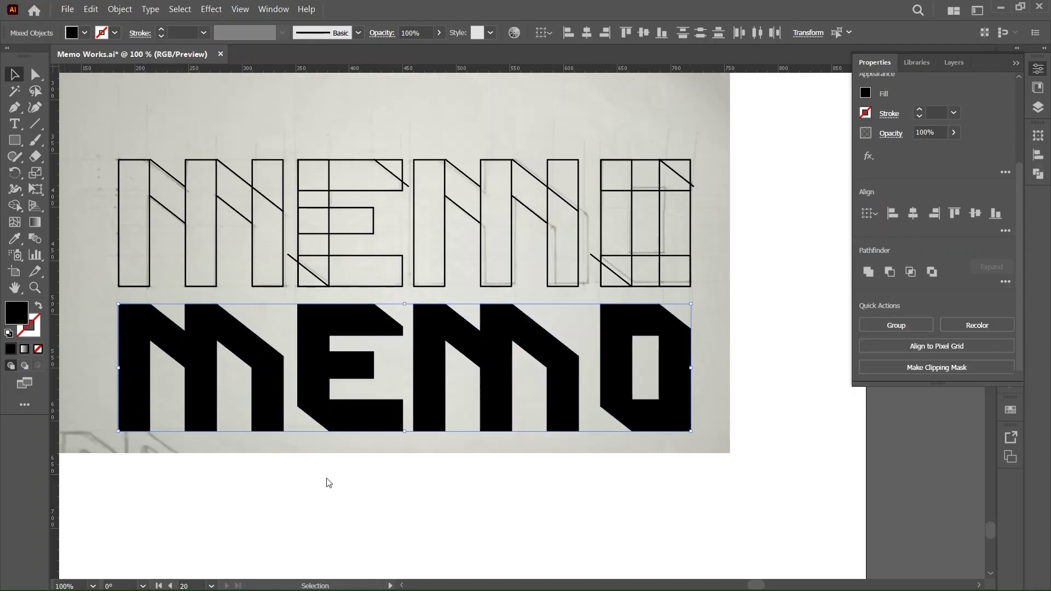
key("ctrl+equal")
Draw a small black rectangle on the solid M with a 10 px width.
scroll(329, 483, "left", 3)
key("m")
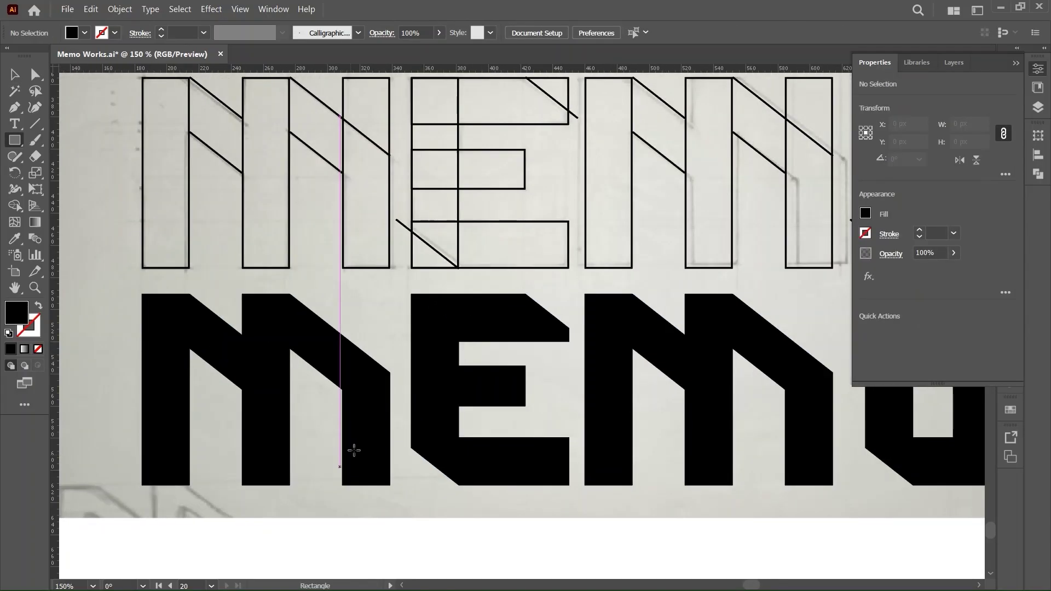
left_click_drag(390, 409, 406, 421)
left_click(978, 123)
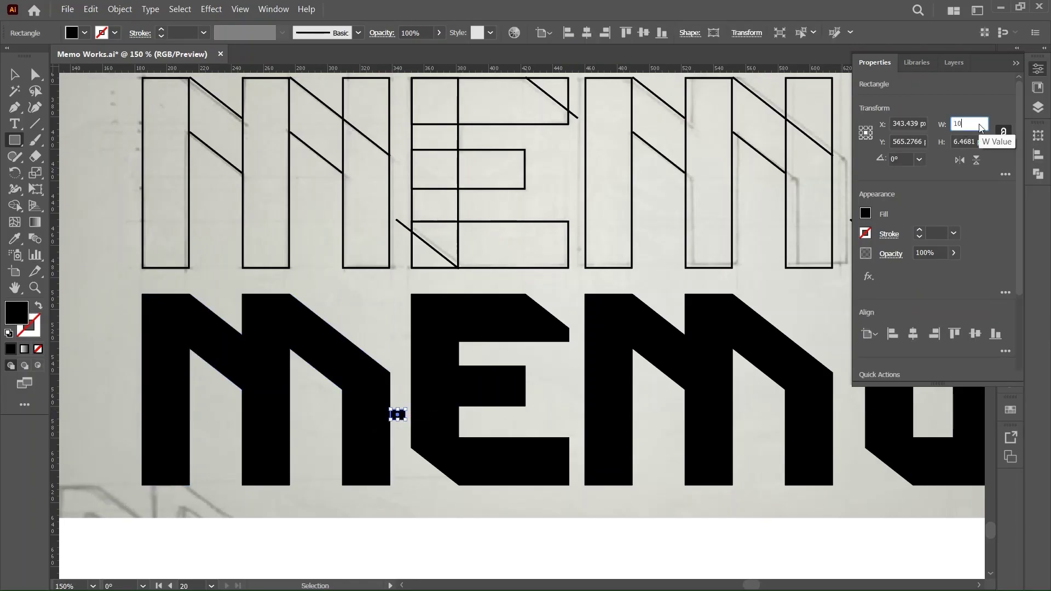
key("Return")
key("ctrl+plus")
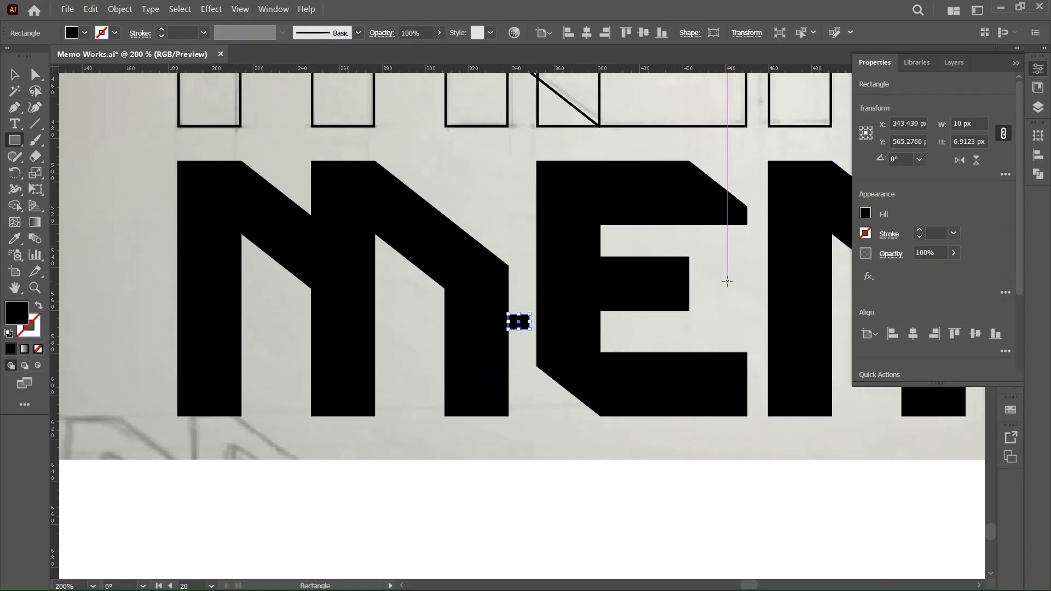
Nudge the E slightly left for even spacing.
key("v")
left_click_drag(745, 283, 629, 288)
left_click(723, 265)
scroll(548, 328, "right", 3)
Stretch the rectangle into a long bar and copy it under the next letters.
left_click(400, 322)
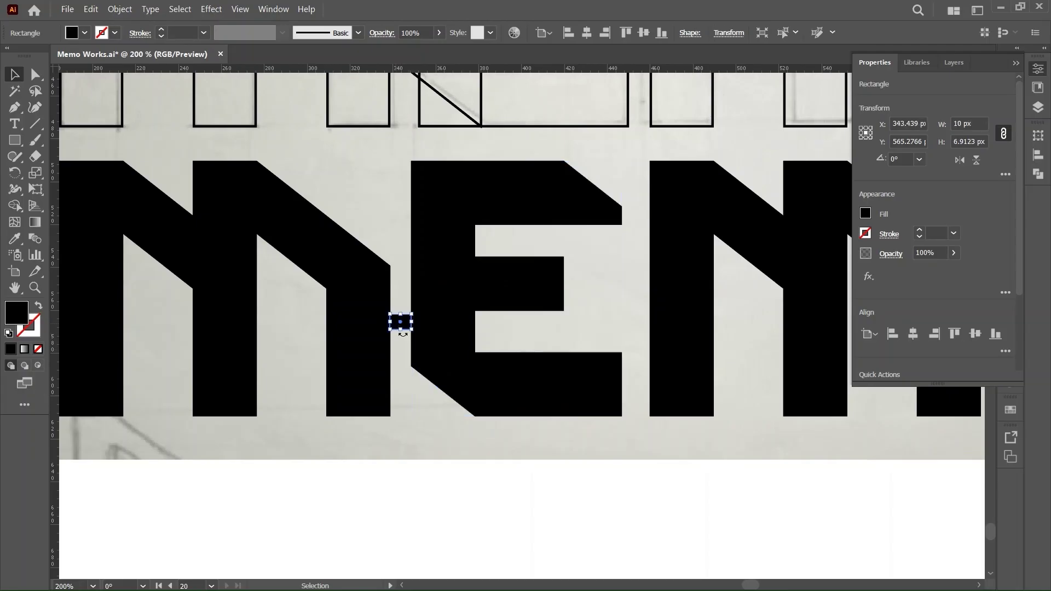
left_click_drag(404, 331, 417, 495)
left_click(429, 399)
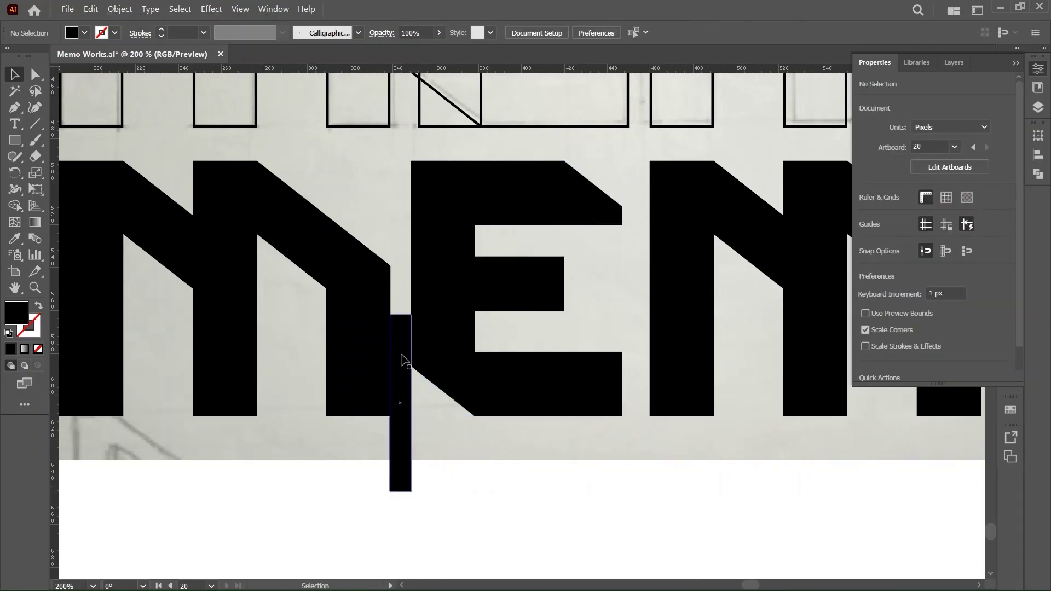
left_click_drag(403, 363, 635, 343)
scroll(643, 323, "right", 3)
left_click_drag(680, 289, 675, 288)
scroll(676, 288, "right", 3)
left_click(676, 288)
left_click_drag(345, 352, 696, 356)
key("Left")
Move the O slightly left.
left_click_drag(799, 372, 767, 382)
left_click(788, 511)
key("ctrl+1")
Draw a new blank artboard to the right of the original one.
key("ctrl+minus")
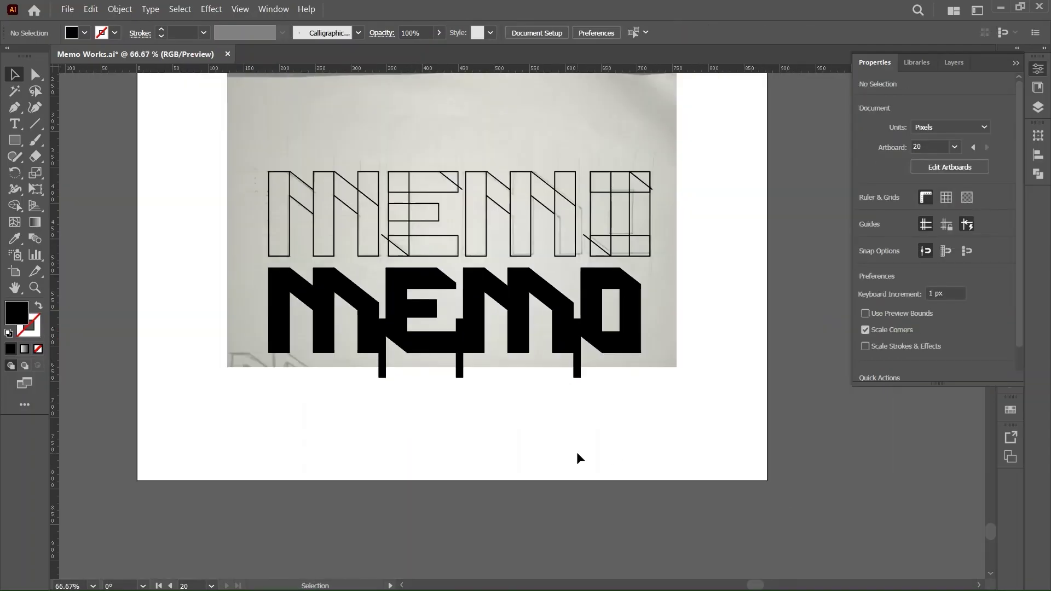
key("ctrl+minus")
scroll(576, 451, "up", 2)
key("shift+o")
scroll(459, 252, "right", 2)
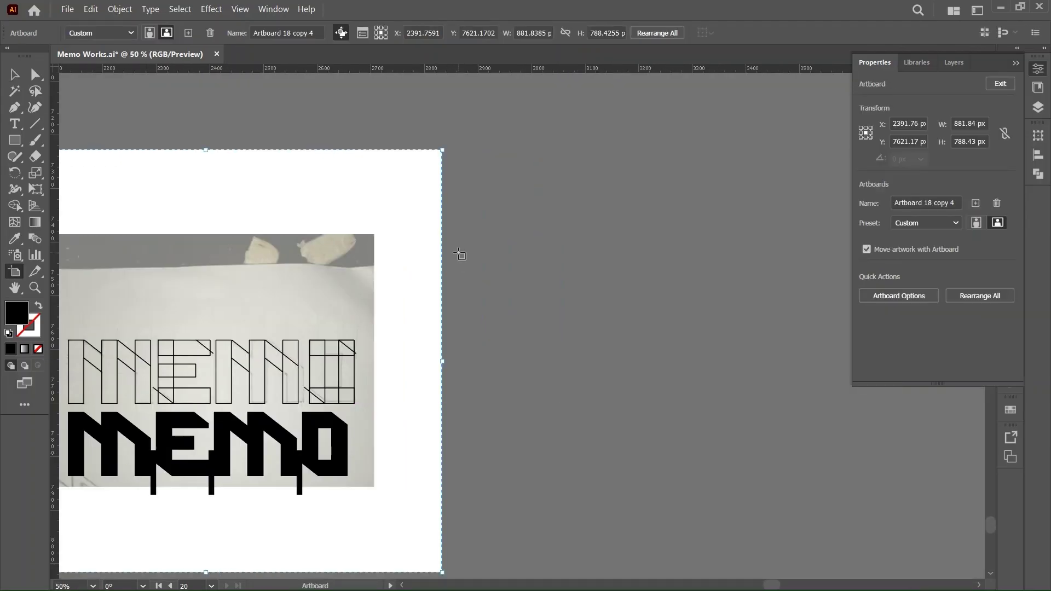
left_click_drag(473, 153, 733, 465)
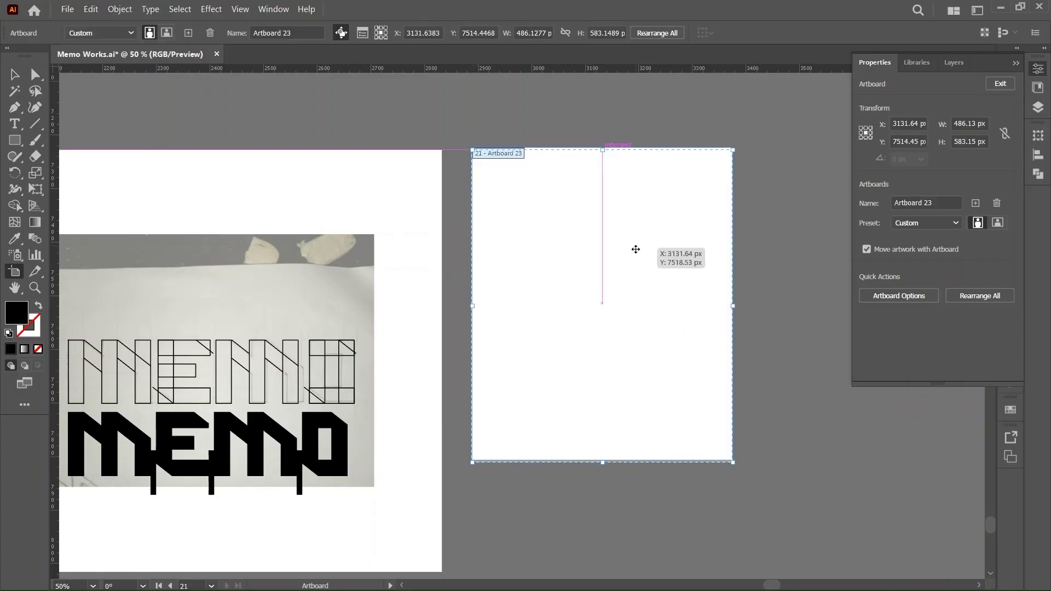
key("Escape")
Copy the solid black MEMO onto the new artboard and group its letters.
left_click(514, 440)
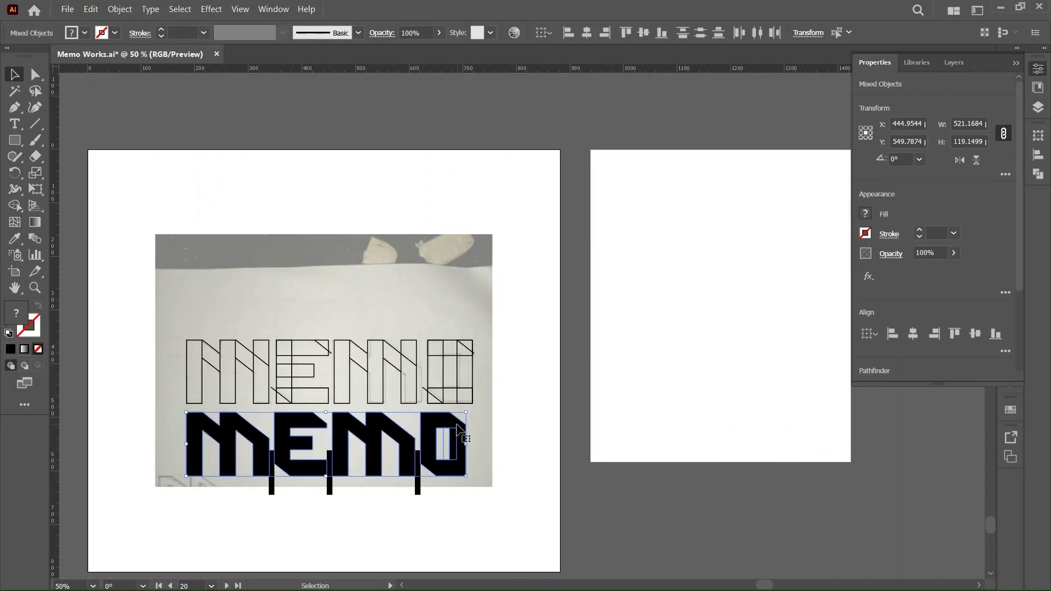
left_click_drag(459, 432, 816, 265)
key("ctrl+g")
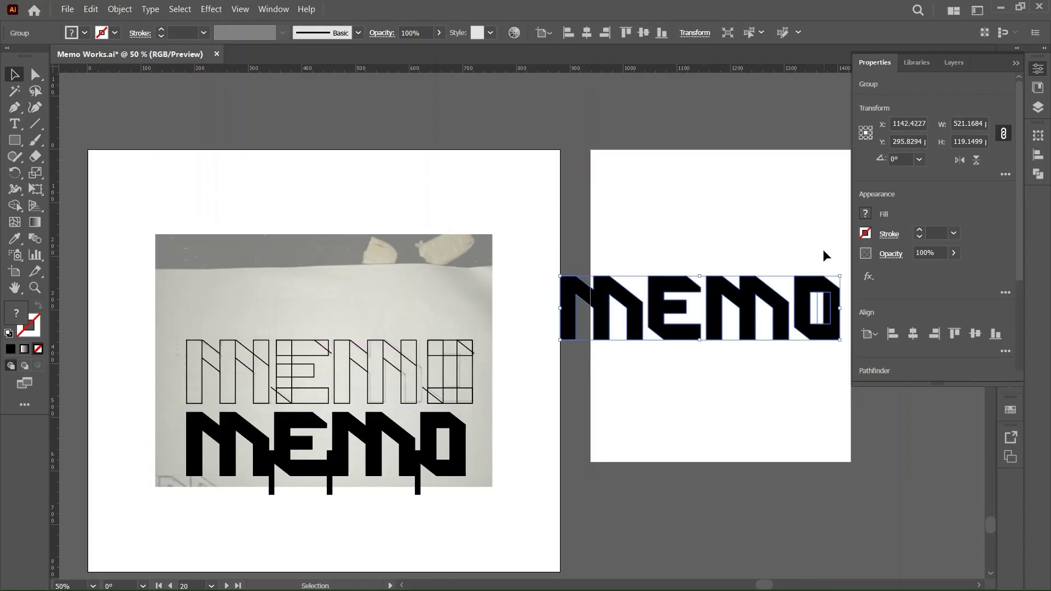
left_click(825, 255)
key("ctrl+0")
Centre the MEMO group horizontally and vertically on the artboard and scale it down.
left_click(668, 335)
left_click(587, 32)
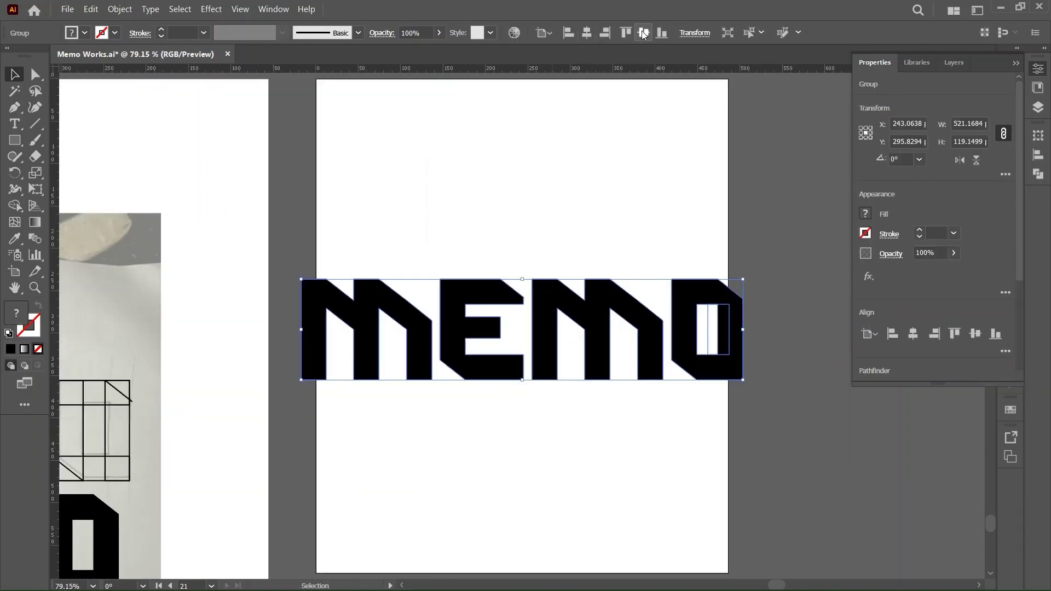
left_click(643, 33)
left_click_drag(745, 278, 708, 296)
left_click(708, 290)
key("ctrl+1")
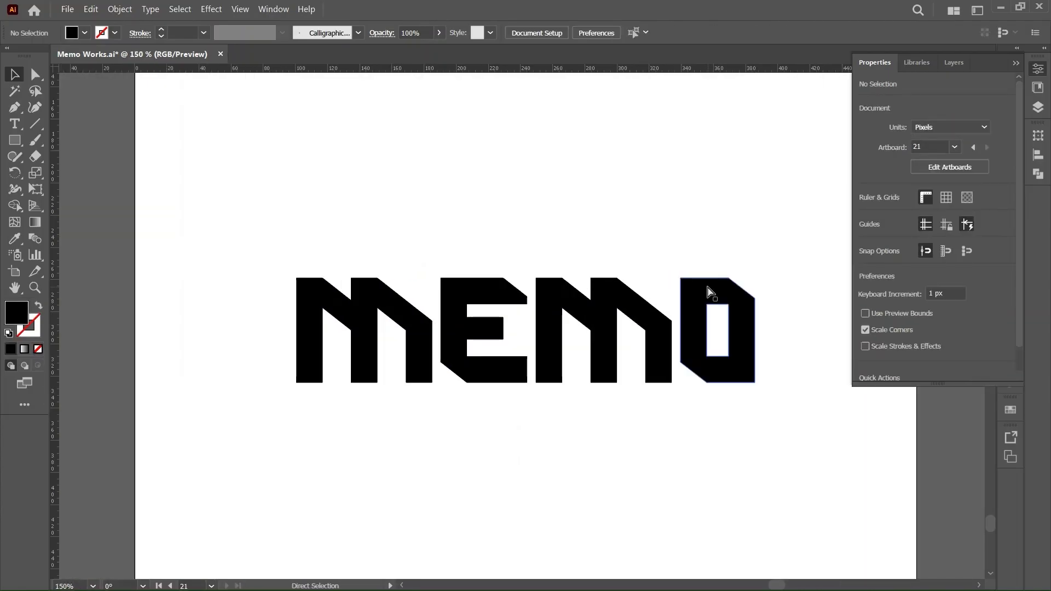
Add a 'TM' text object near the O with tracking set to 0.
key("ctrl+plus")
key("t")
left_click(768, 269)
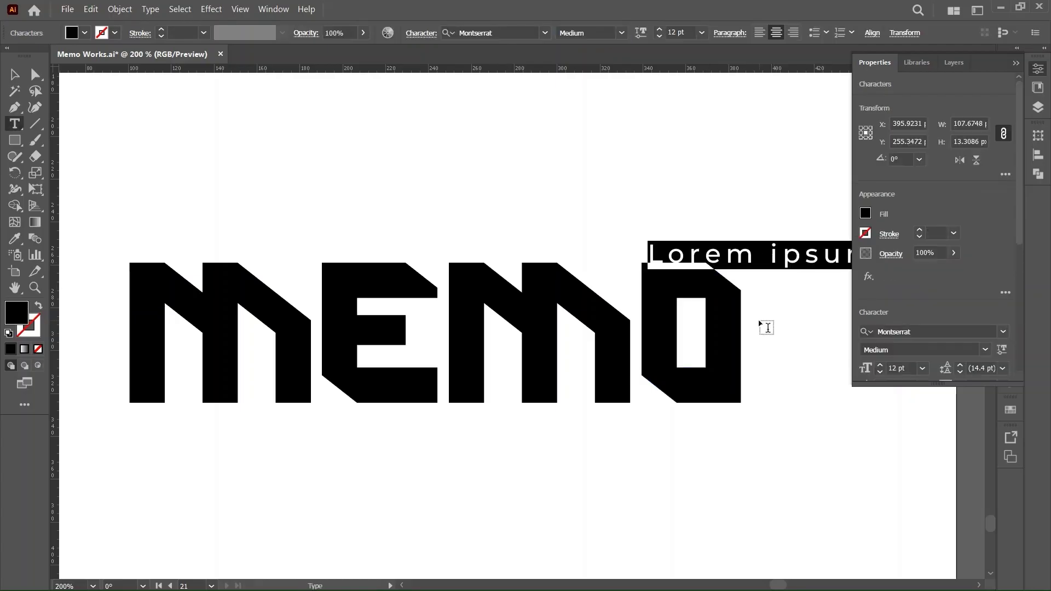
type("TM")
key("Escape")
scroll(1010, 250, "down", 5)
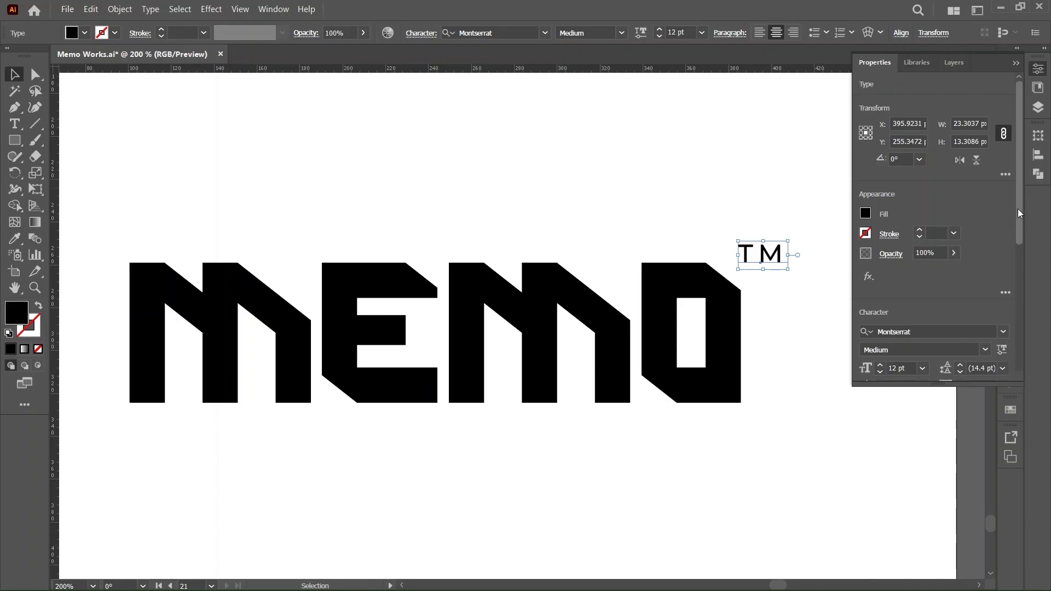
left_click(980, 206)
type("00")
key("Return")
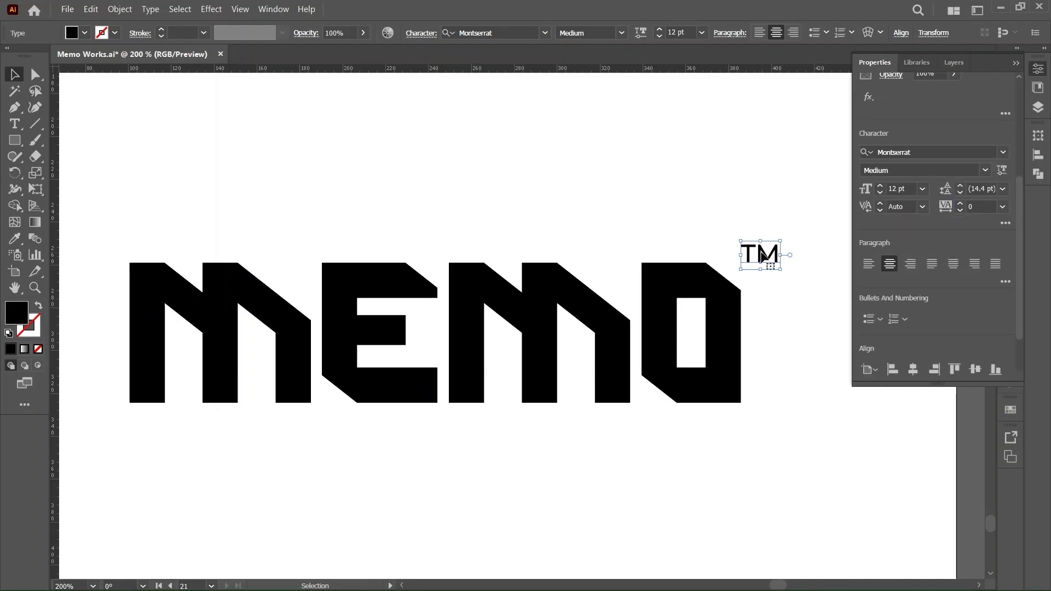
Move the TM mark beside the top of the O.
left_click_drag(764, 256, 775, 274)
left_click(561, 474)
scroll(561, 474, "left", 1)
Draw a small helper square at the E's bottom and duplicate it below.
key("m")
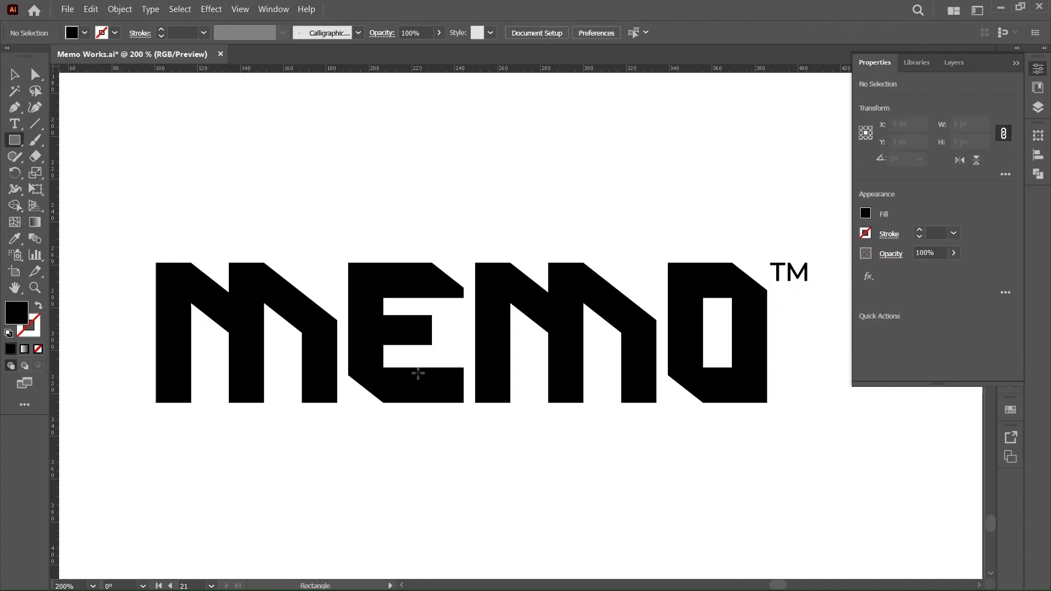
left_click_drag(417, 368, 437, 427)
key("v")
left_click(422, 433)
key("ctrl+d")
Type 'WORKS' below MEMO, place it beside the helper squares and enlarge it.
key("t")
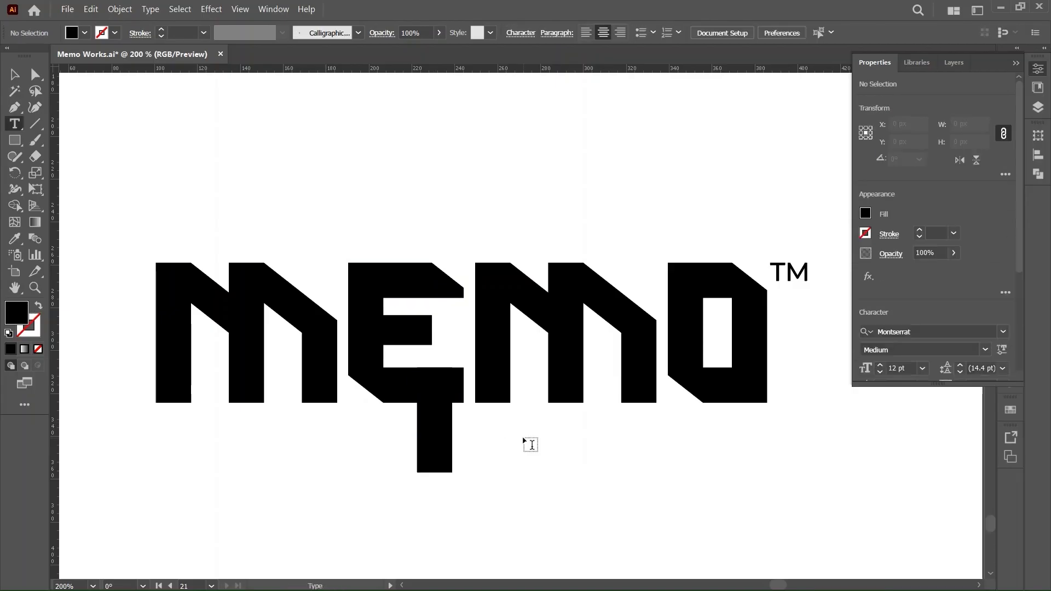
left_click(495, 443)
type("WORKS")
key("Escape")
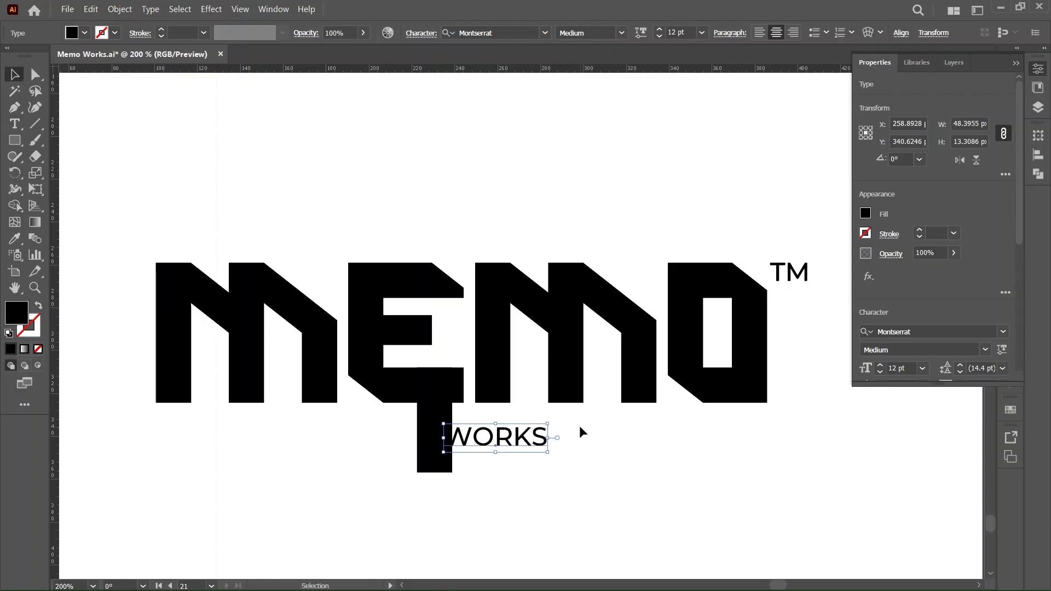
left_click_drag(497, 435, 523, 445)
left_click_drag(371, 425, 460, 476)
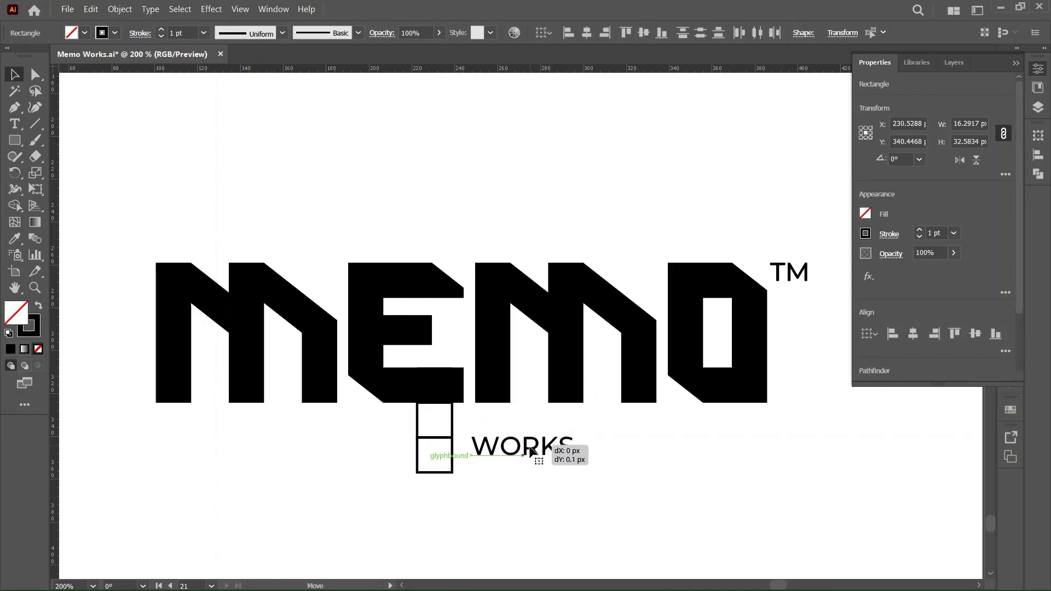
left_click(532, 451)
left_click_drag(524, 466, 530, 486)
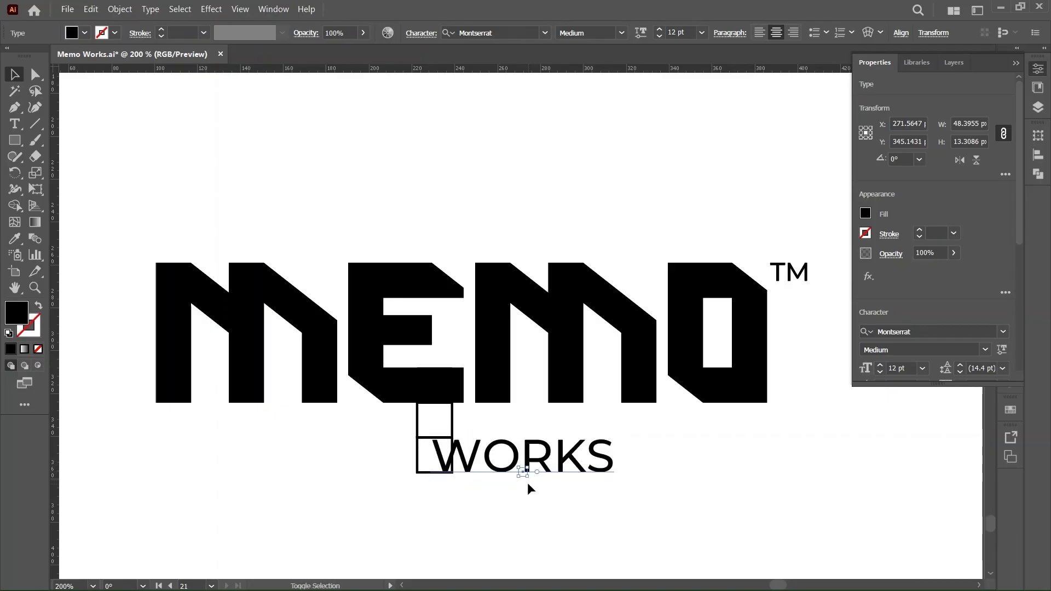
Set WORKS tracking to 200 and convert it to outlines with Create Outlines.
scroll(981, 256, "down", 3)
left_click(981, 257)
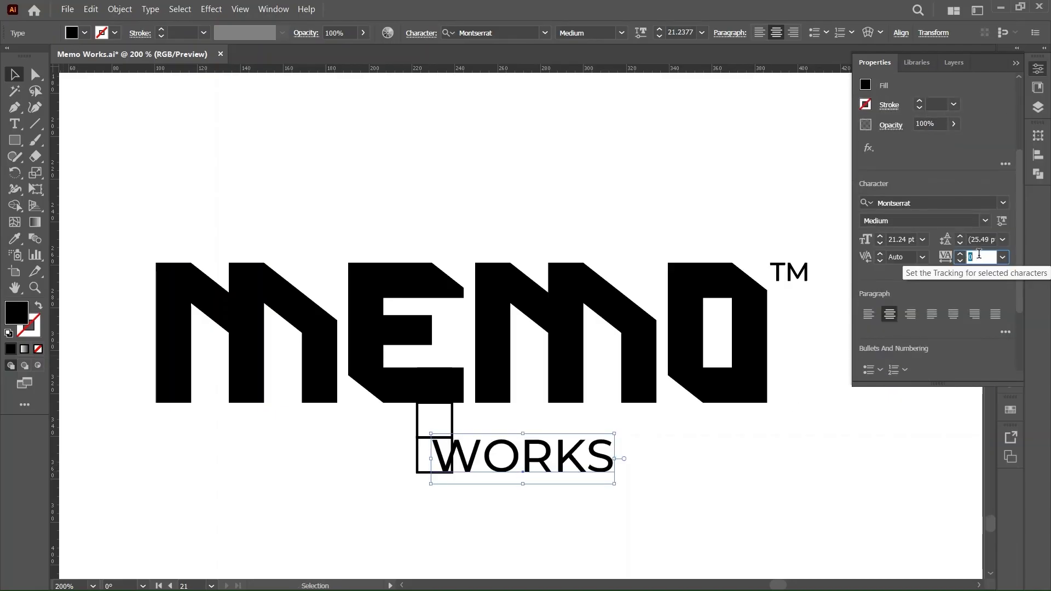
type("200")
key("Return")
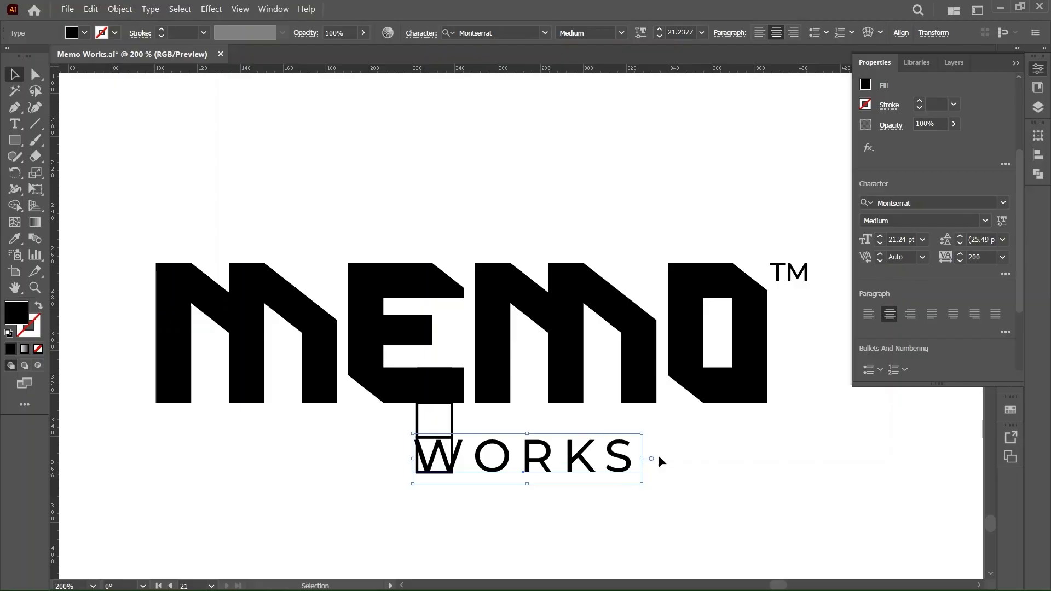
left_click(120, 9)
mouse_move(241, 348)
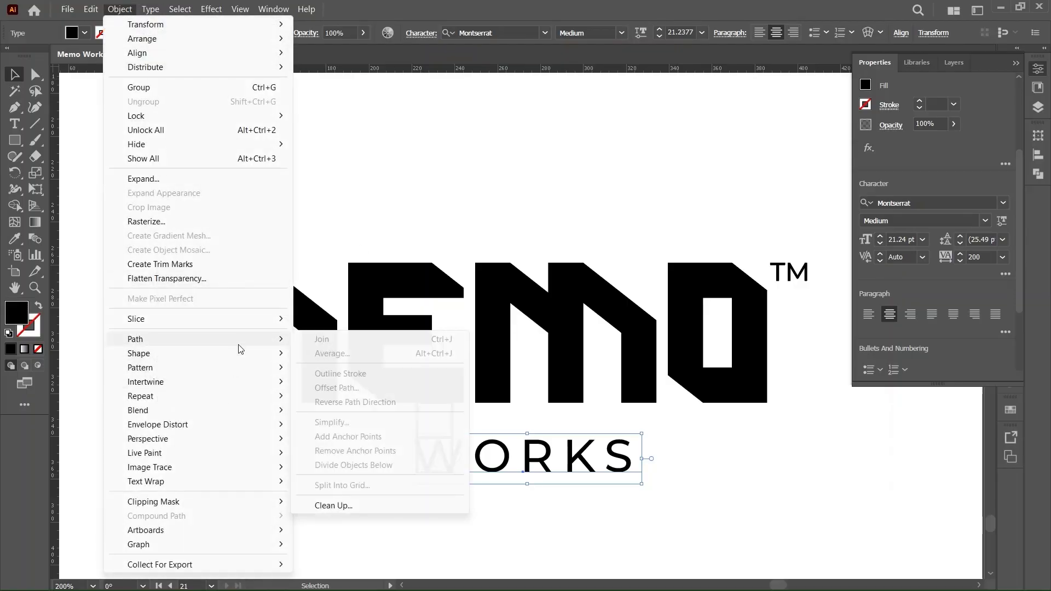
left_click(471, 425)
right_click(569, 454)
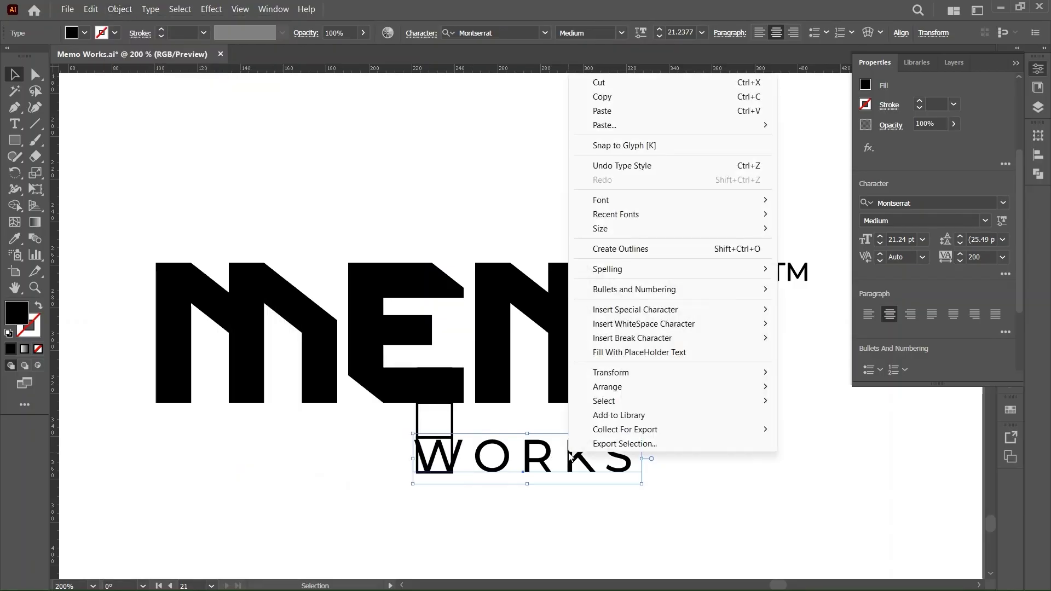
left_click(675, 250)
Stretch the outlined WORKS taller, shift it right, and delete the leftover helper box.
key("ctrl+=")
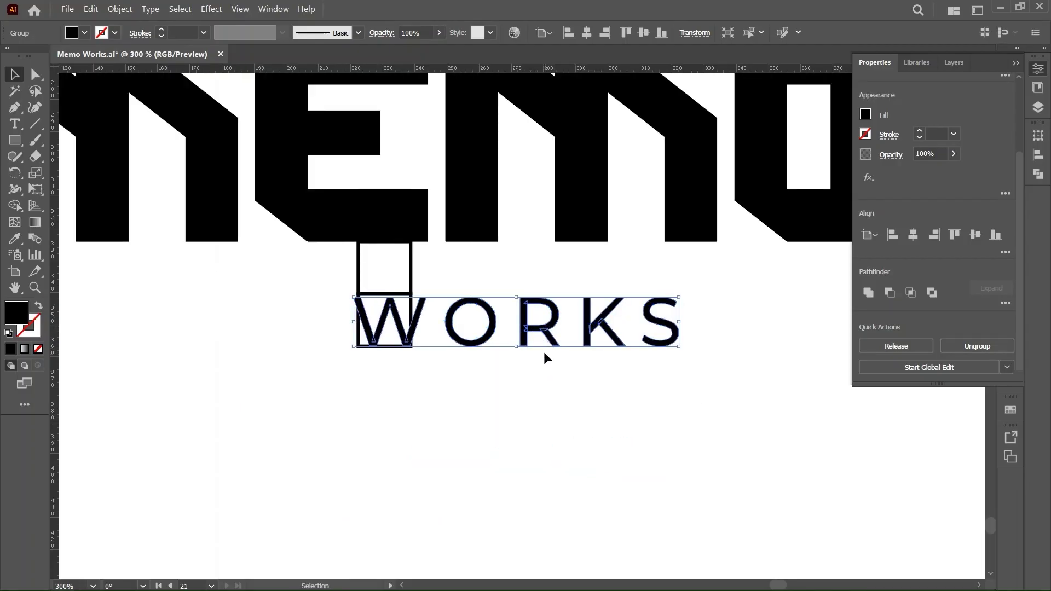
left_click_drag(516, 346, 385, 348)
left_click_drag(518, 295, 519, 293)
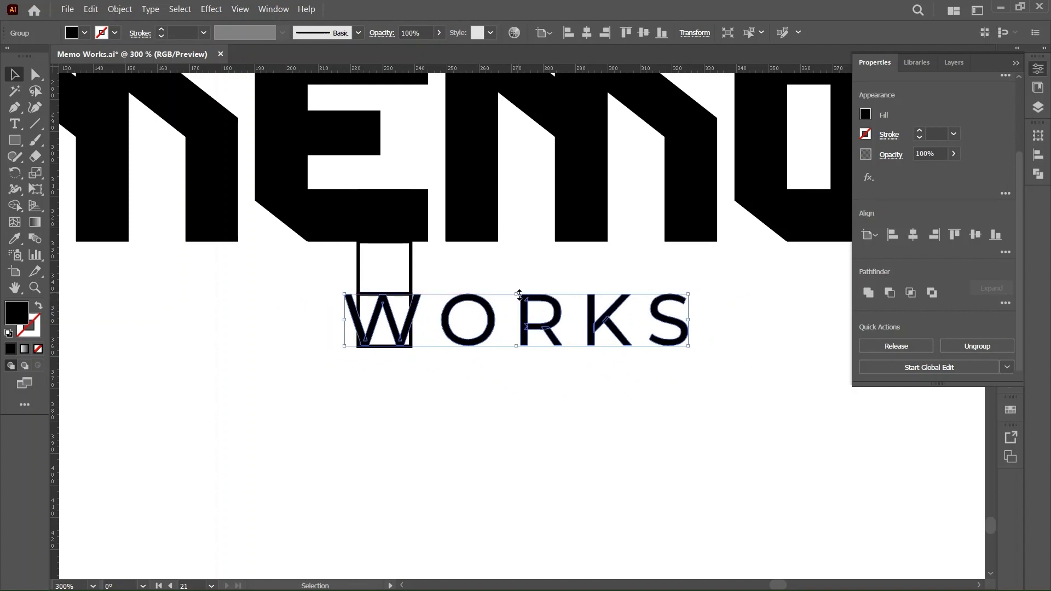
left_click(441, 319)
left_click_drag(446, 320, 495, 351)
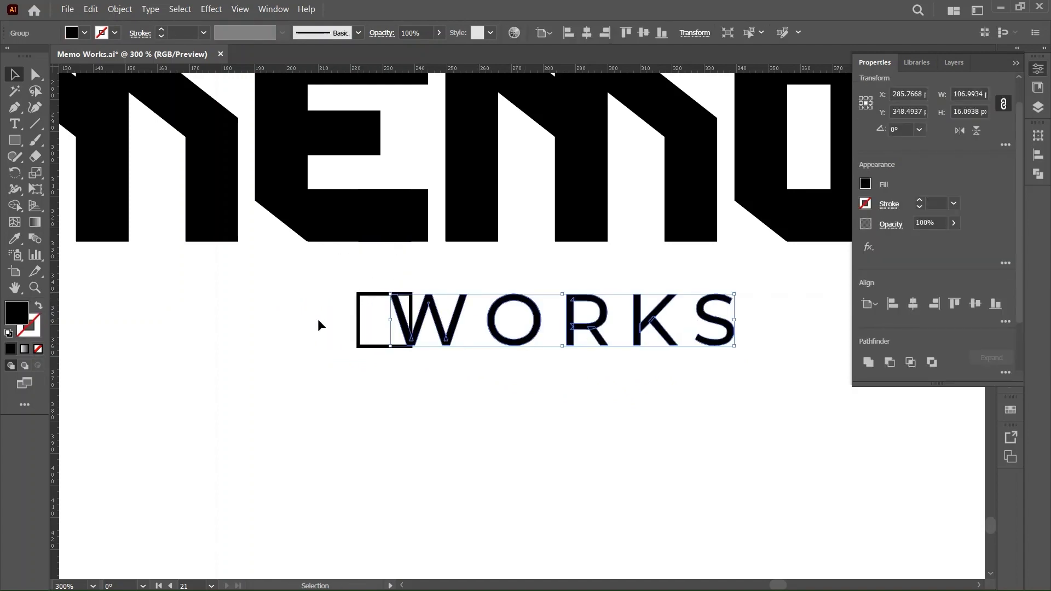
left_click_drag(321, 323, 370, 359)
key("Delete")
key("ctrl+0")
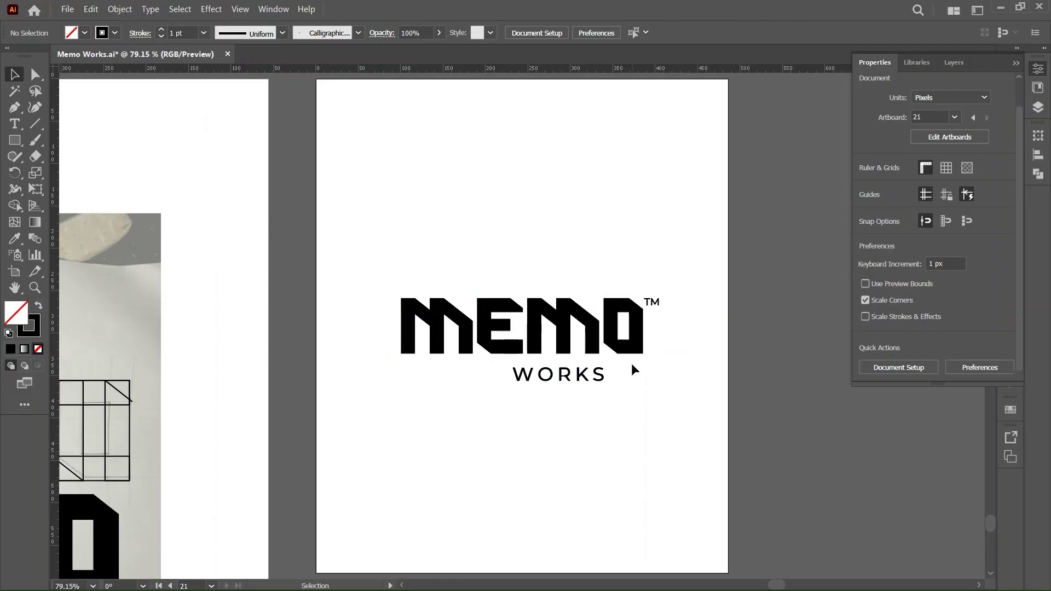
Horizontally centre WORKS under MEMO, then centre the whole logo on the artboard both ways.
left_click_drag(633, 363, 506, 386)
left_click(584, 37)
left_click_drag(371, 232, 692, 370)
left_click(589, 33)
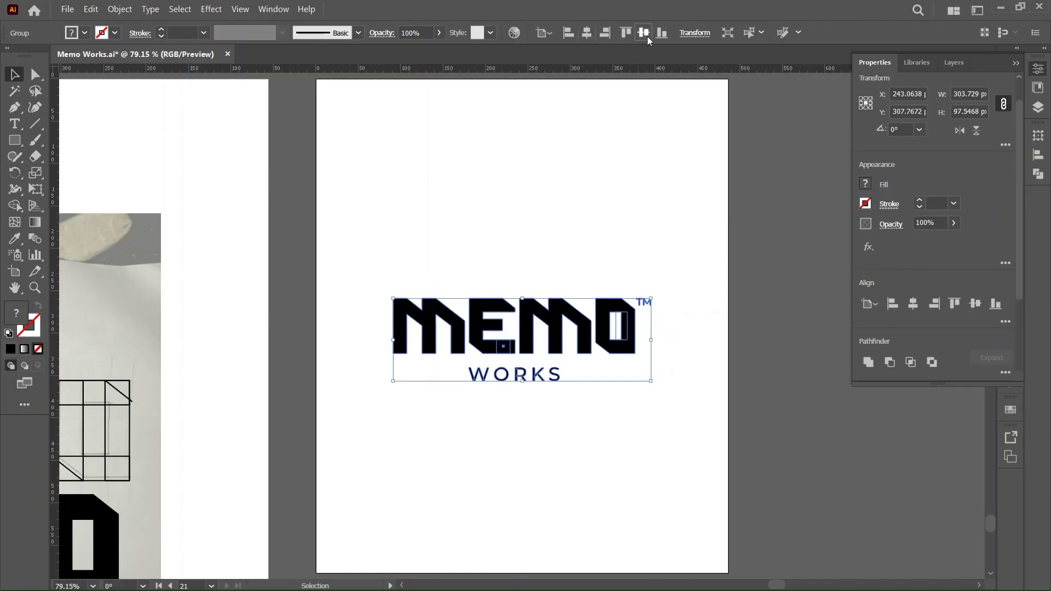
left_click(643, 33)
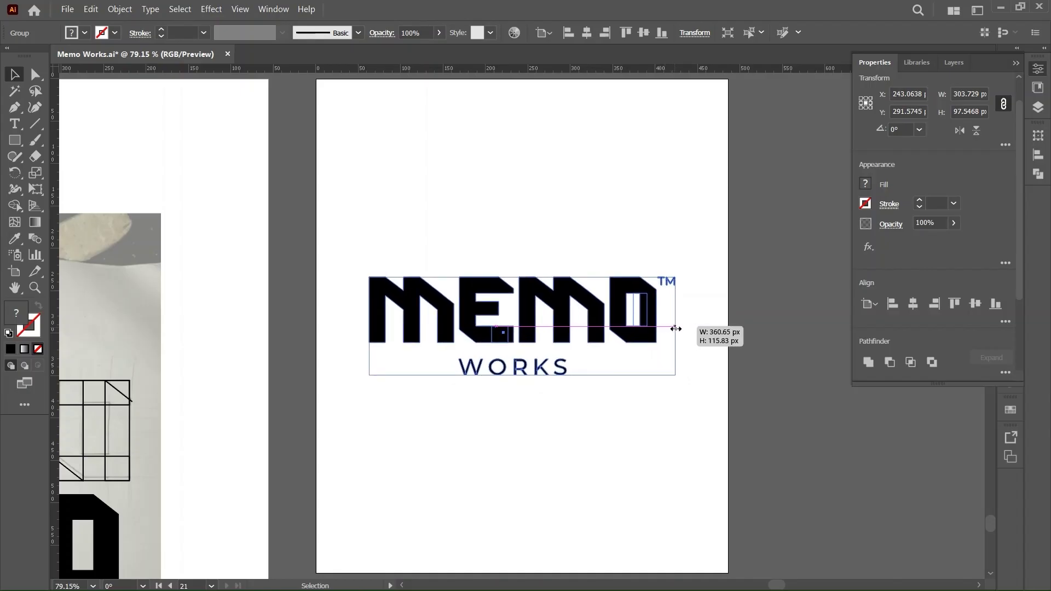